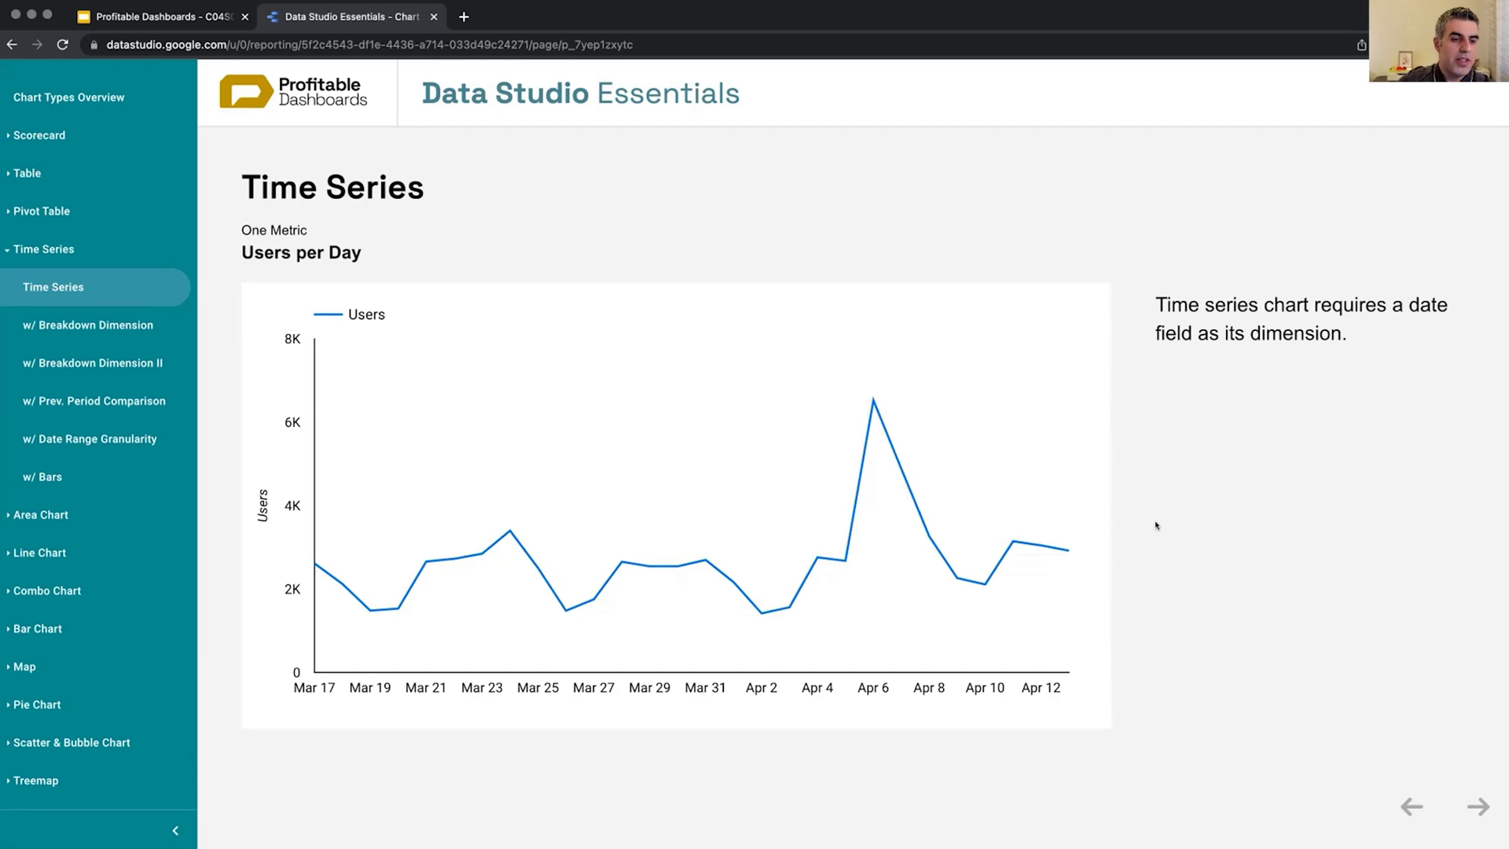
# Compare the Users per Day page with the New vs Returning Visitor per Day page.
pyautogui.moveTo(876, 613)
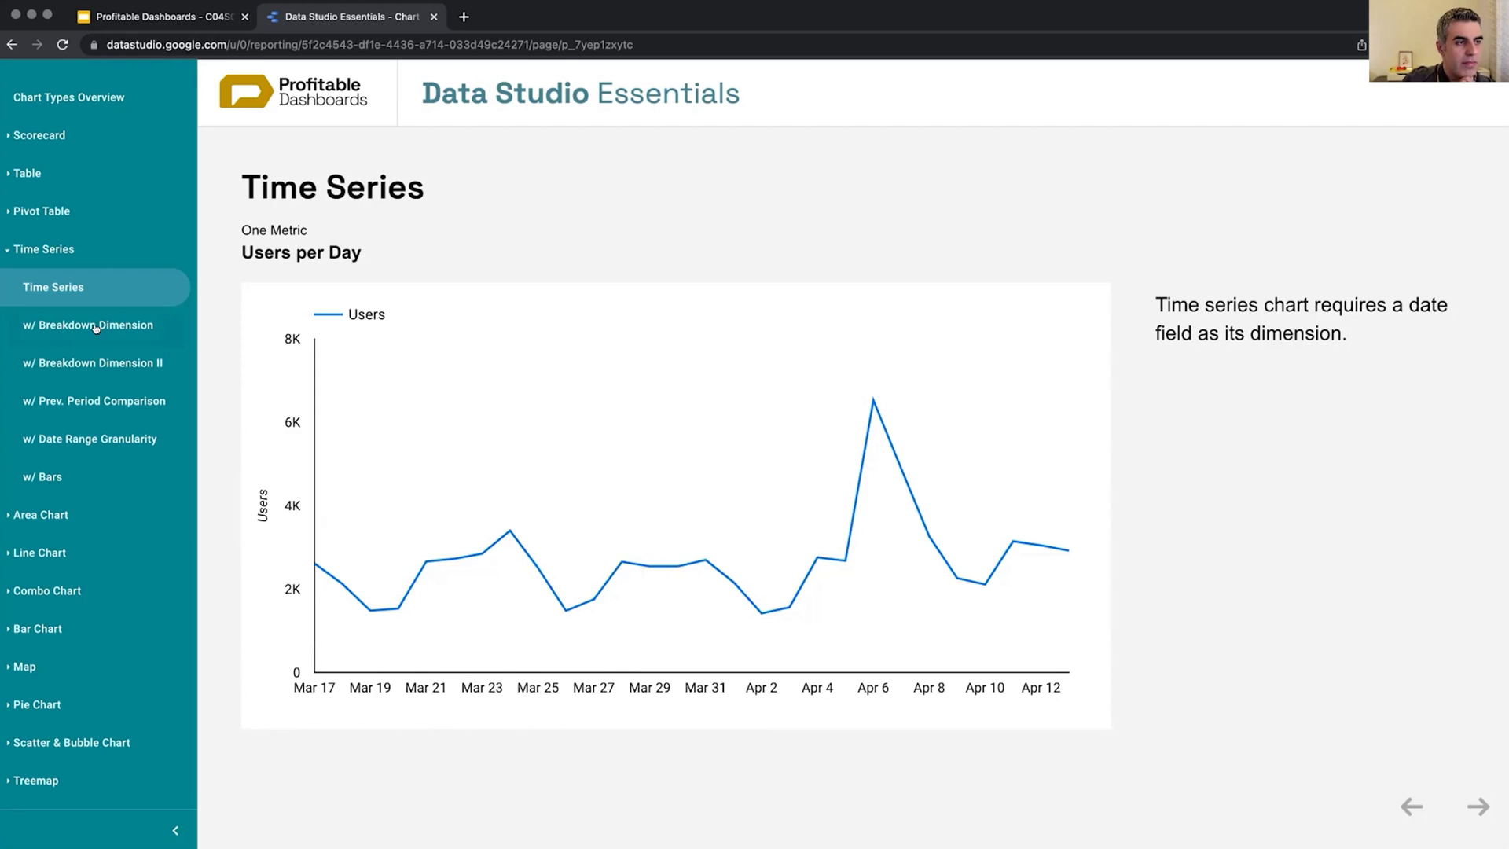
pyautogui.press('pagedown')
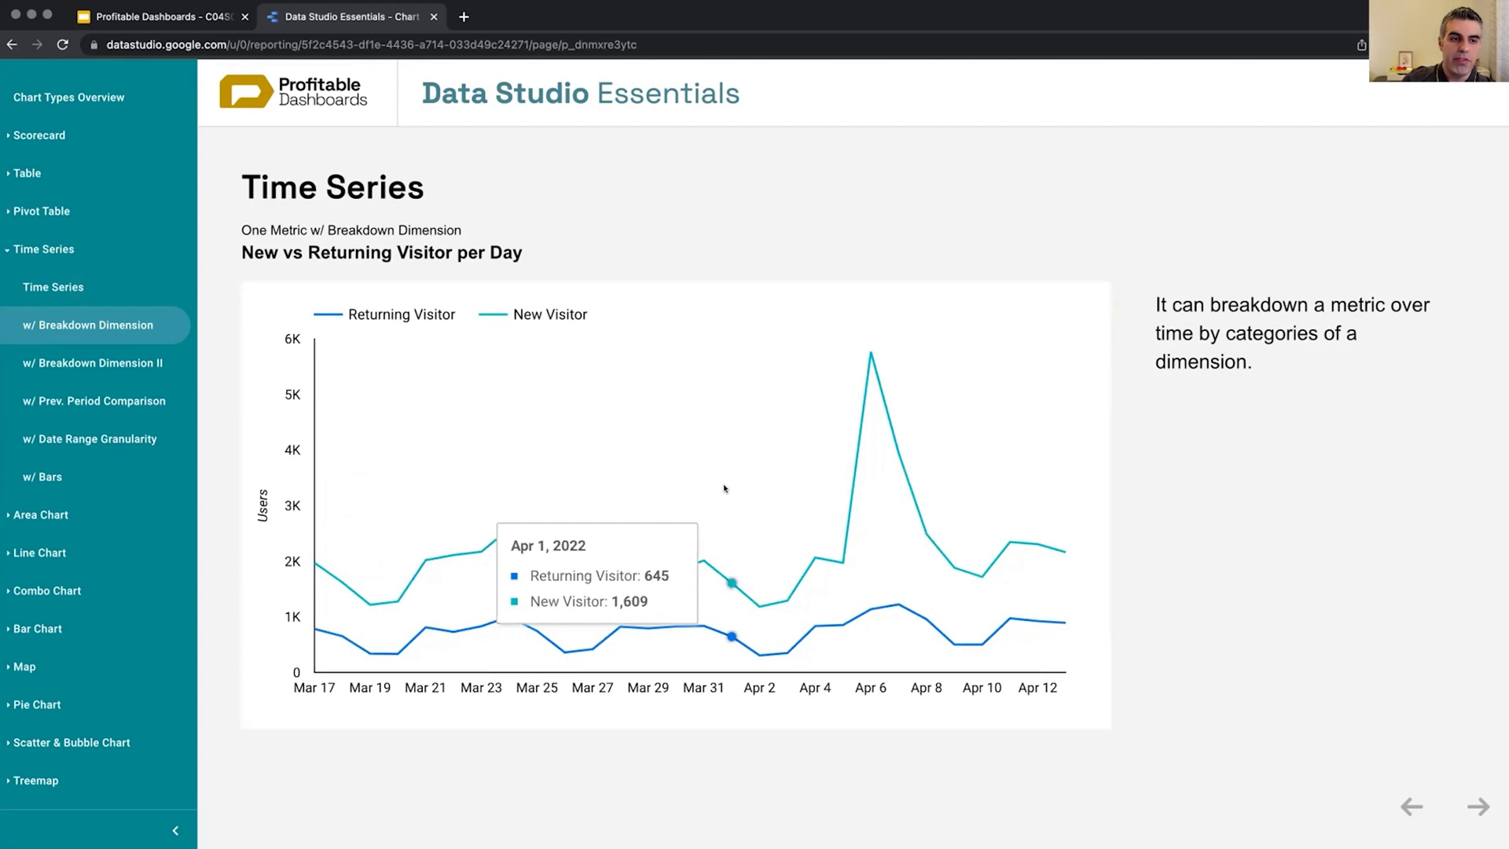
pyautogui.click(66, 288)
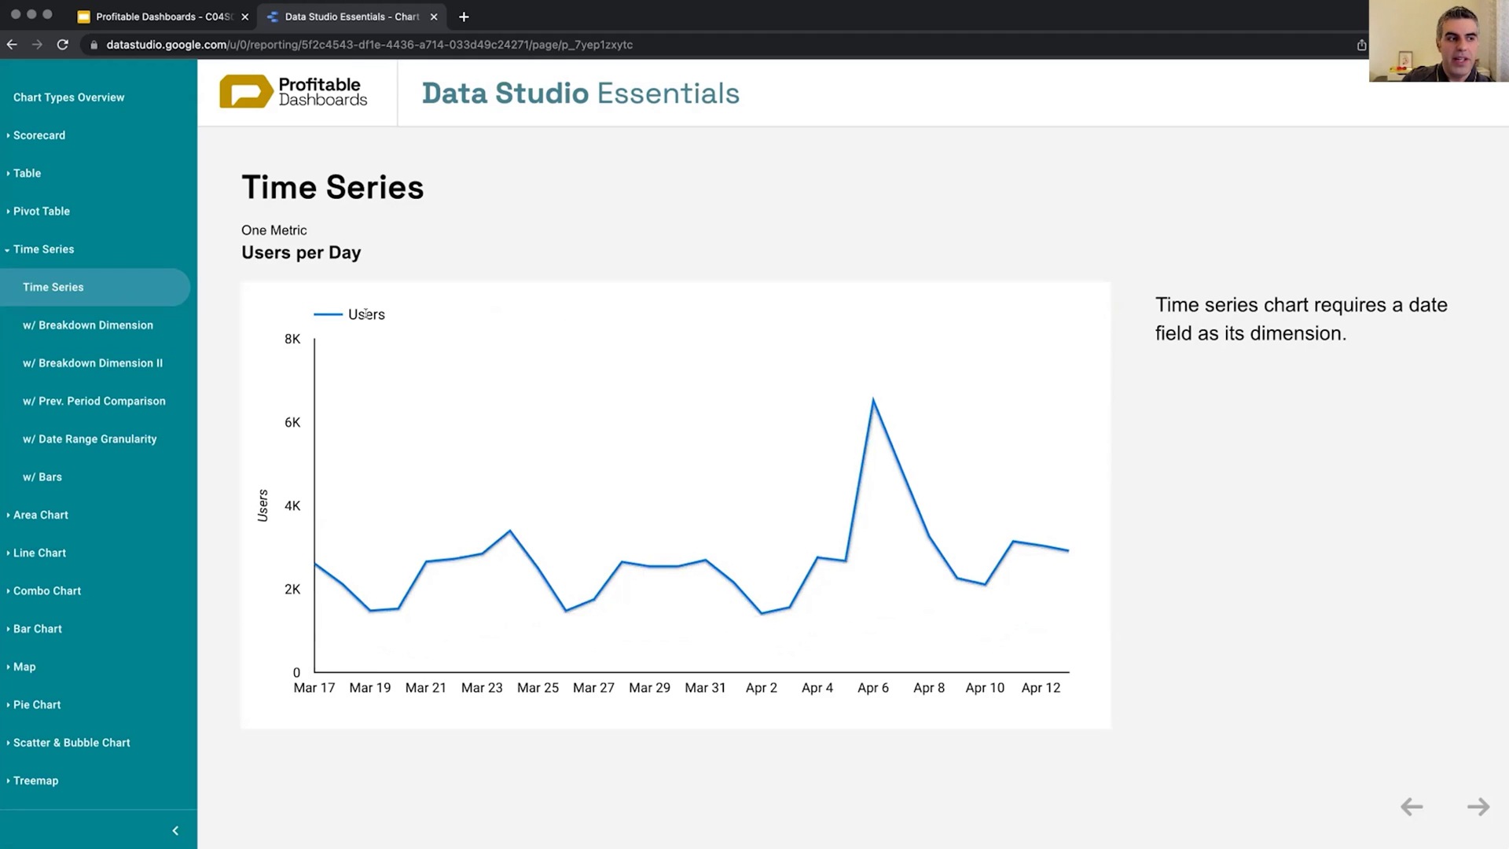
pyautogui.click(110, 329)
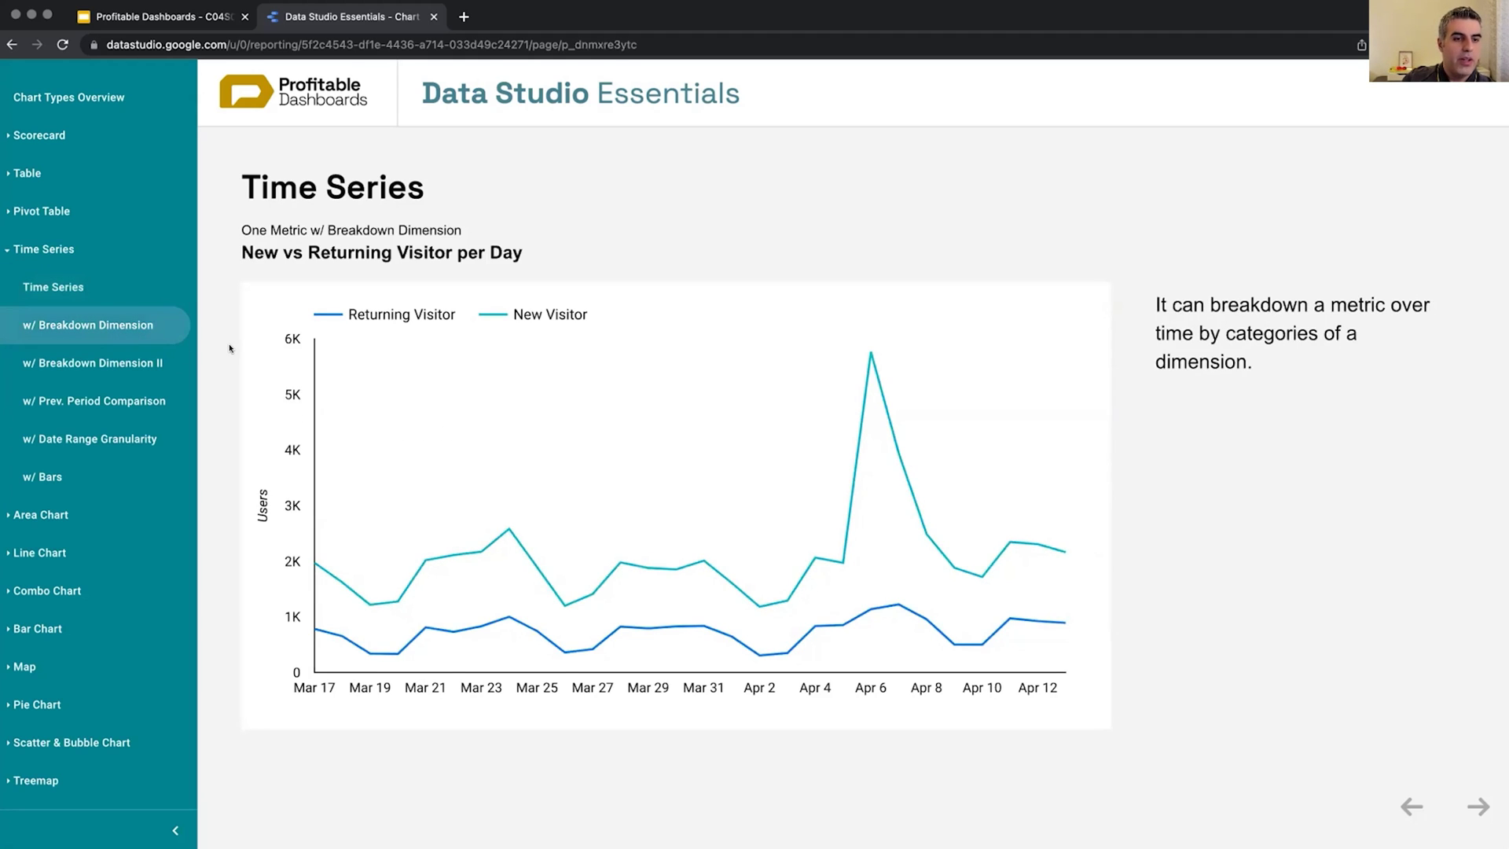
pyautogui.moveTo(694, 521)
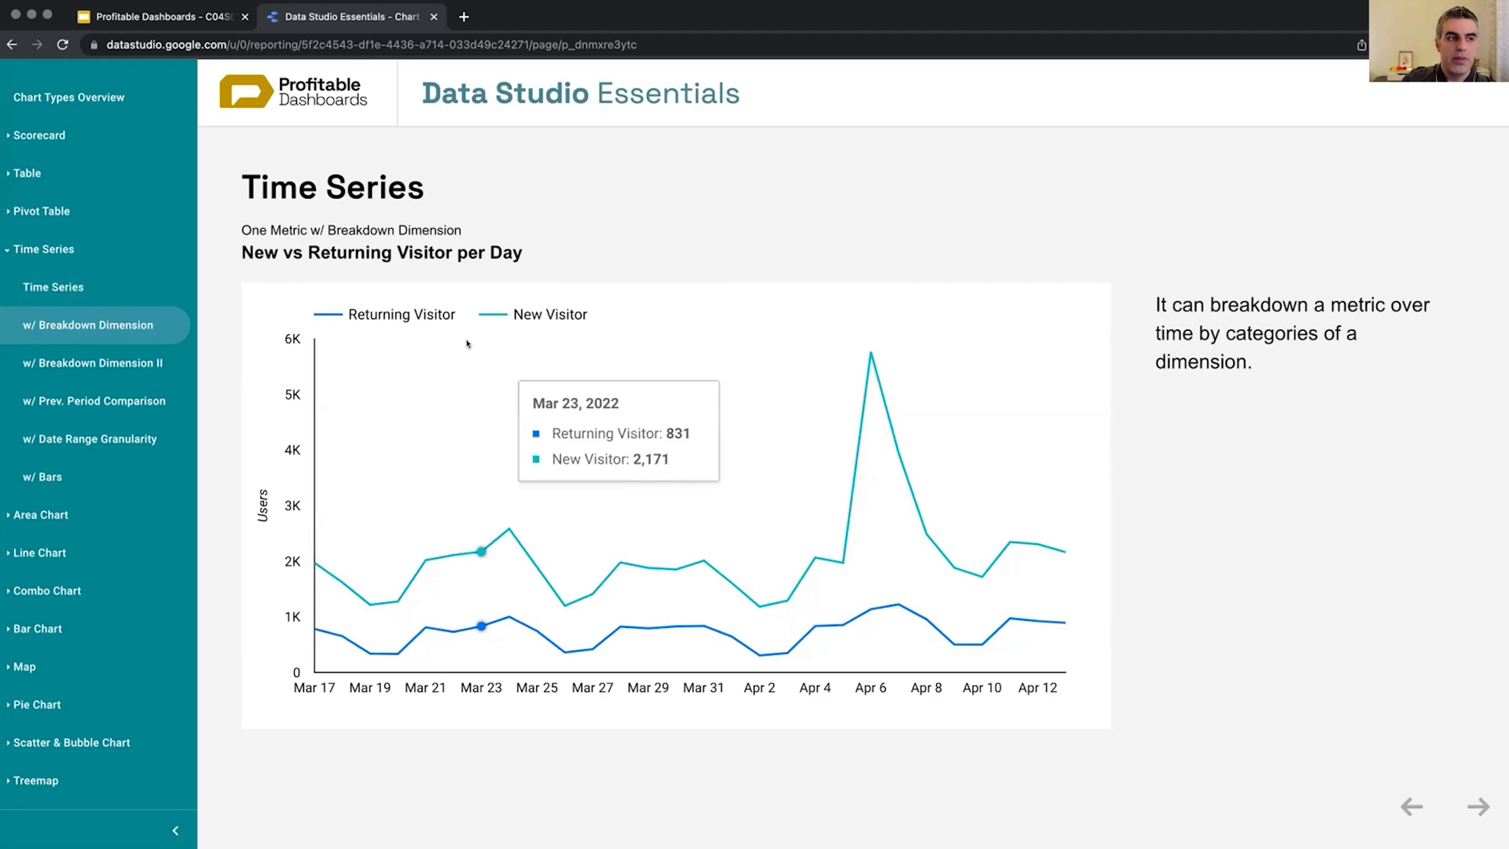
pyautogui.moveTo(810, 473)
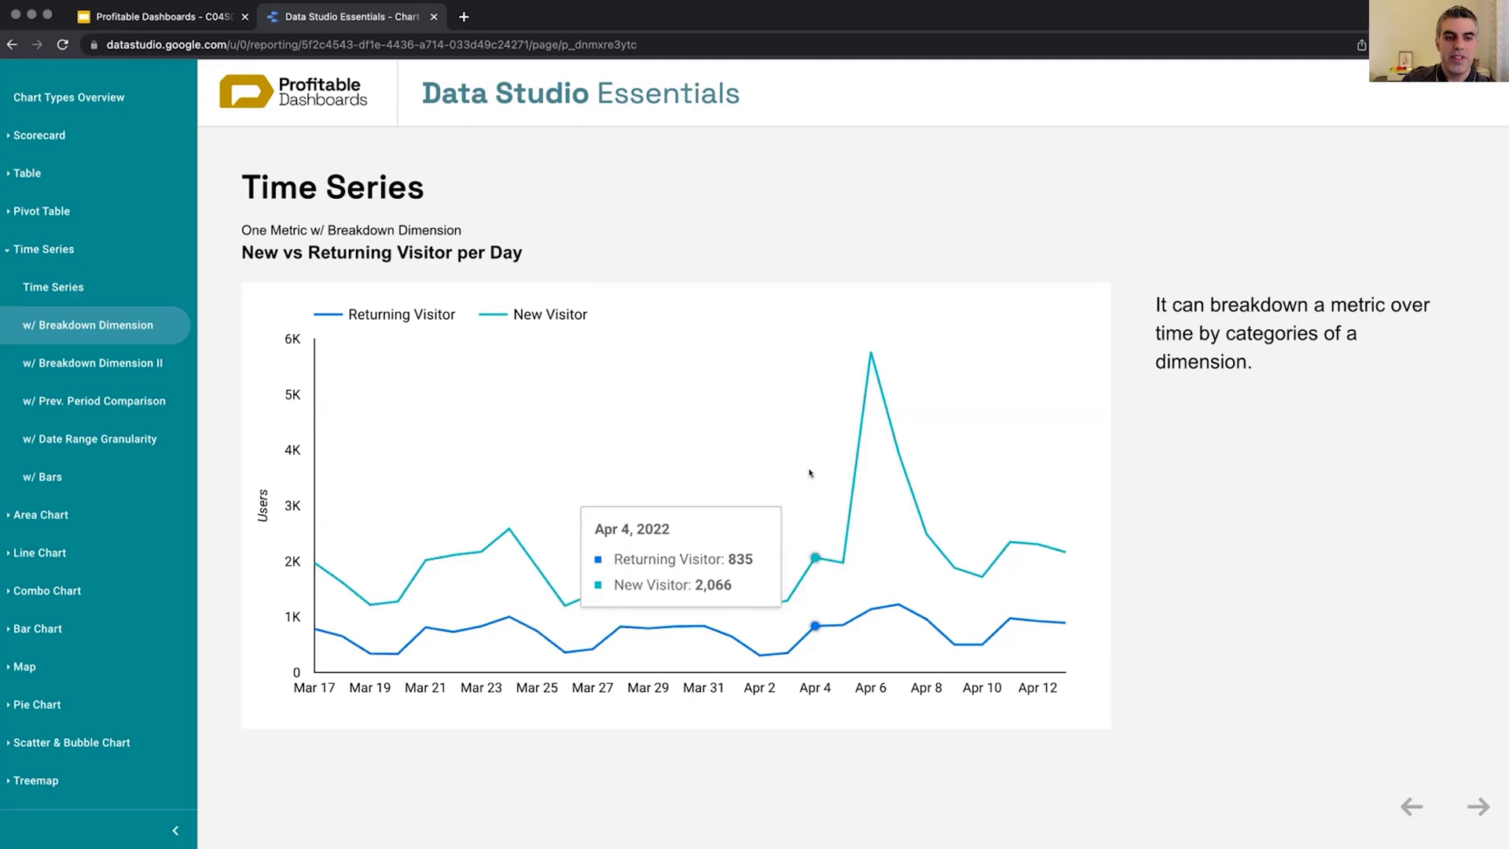
pyautogui.moveTo(646, 580)
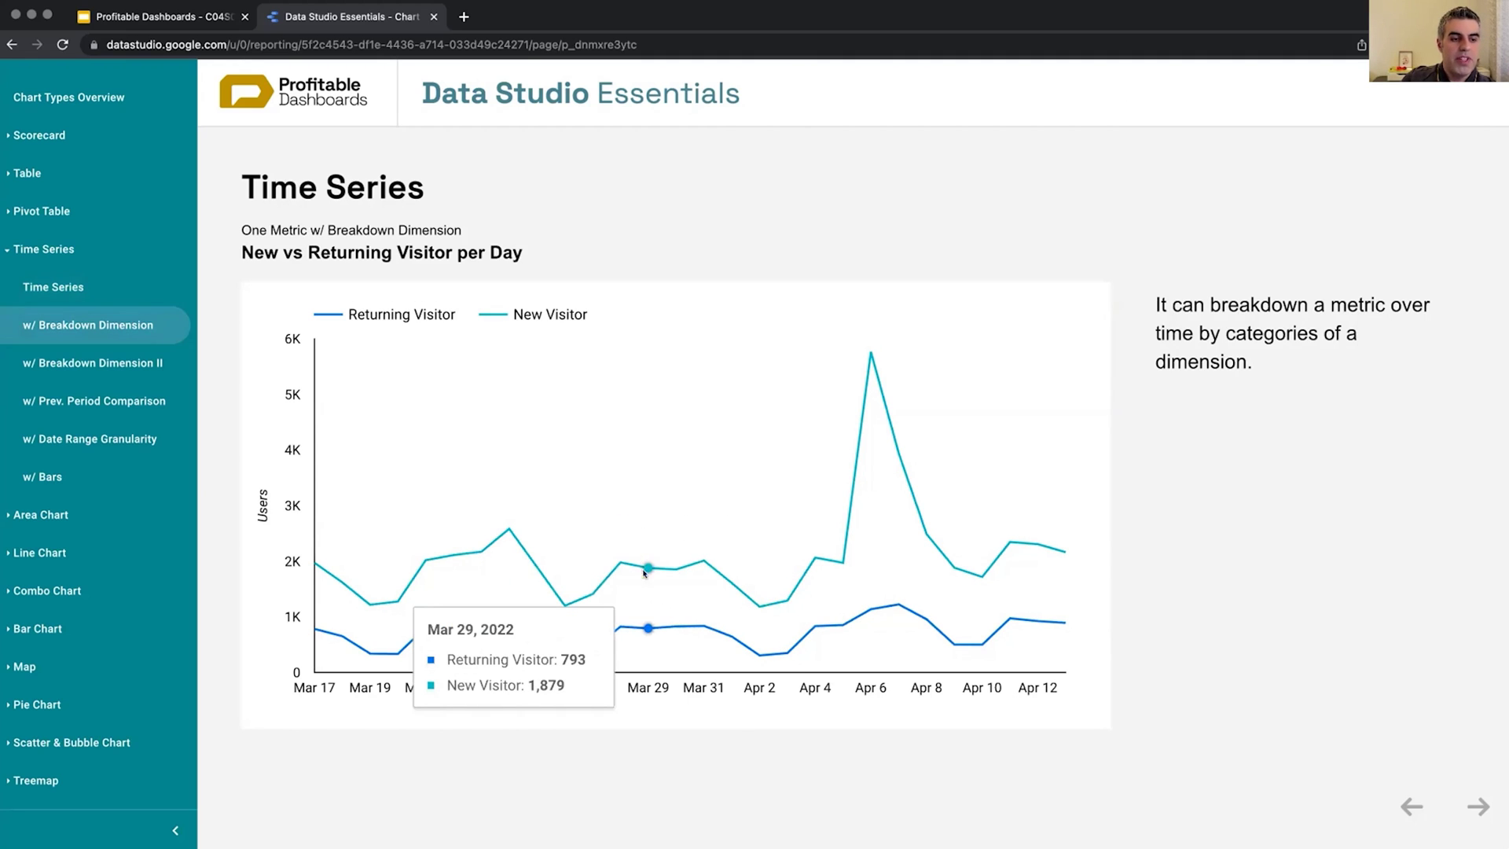
pyautogui.moveTo(314, 628)
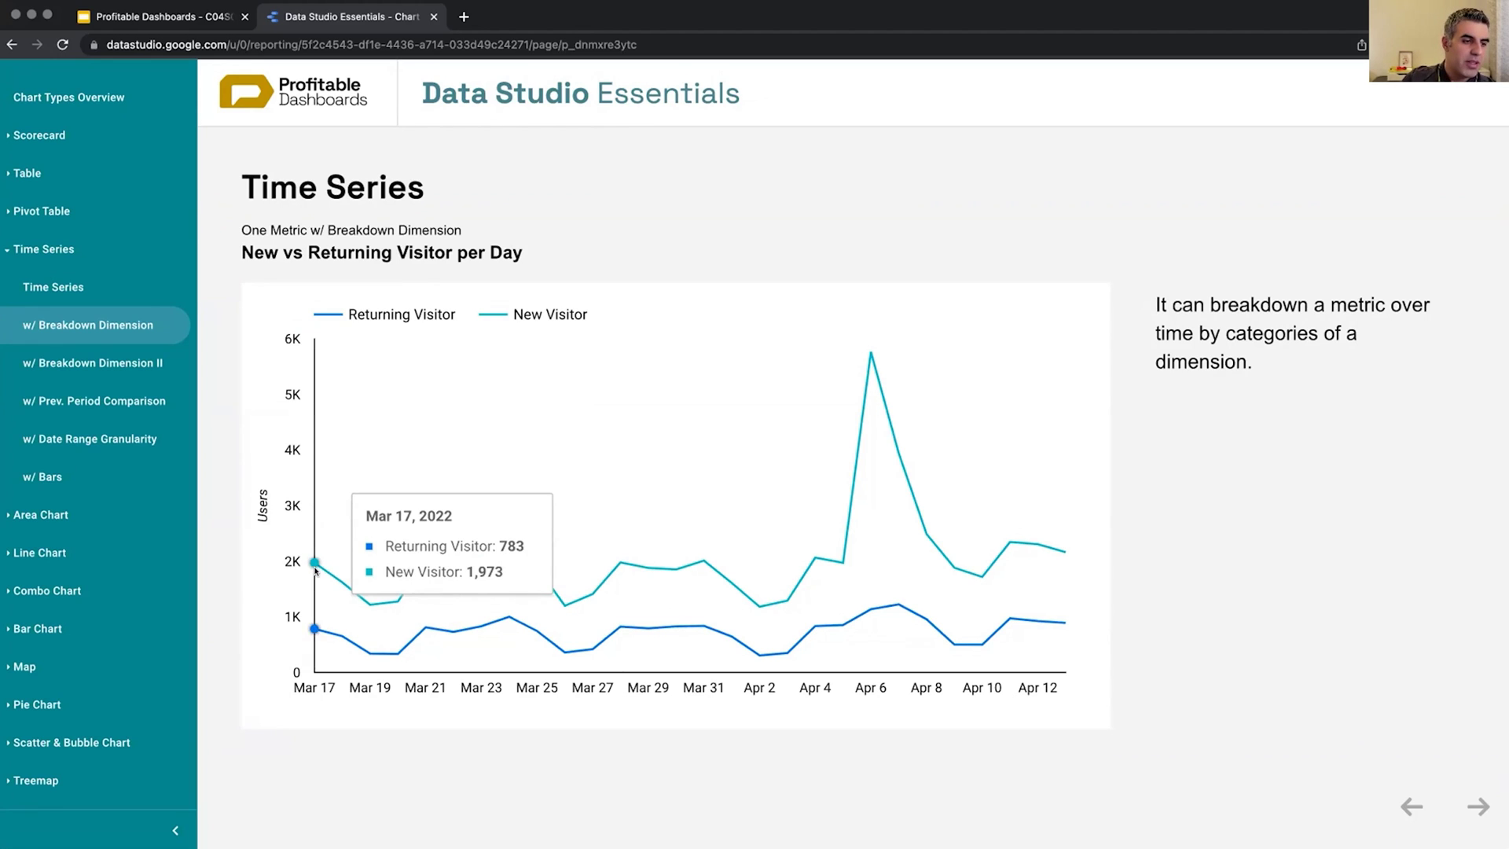
# Switch between the two pages again, ending on New vs Returning Visitor per Day.
pyautogui.click(79, 289)
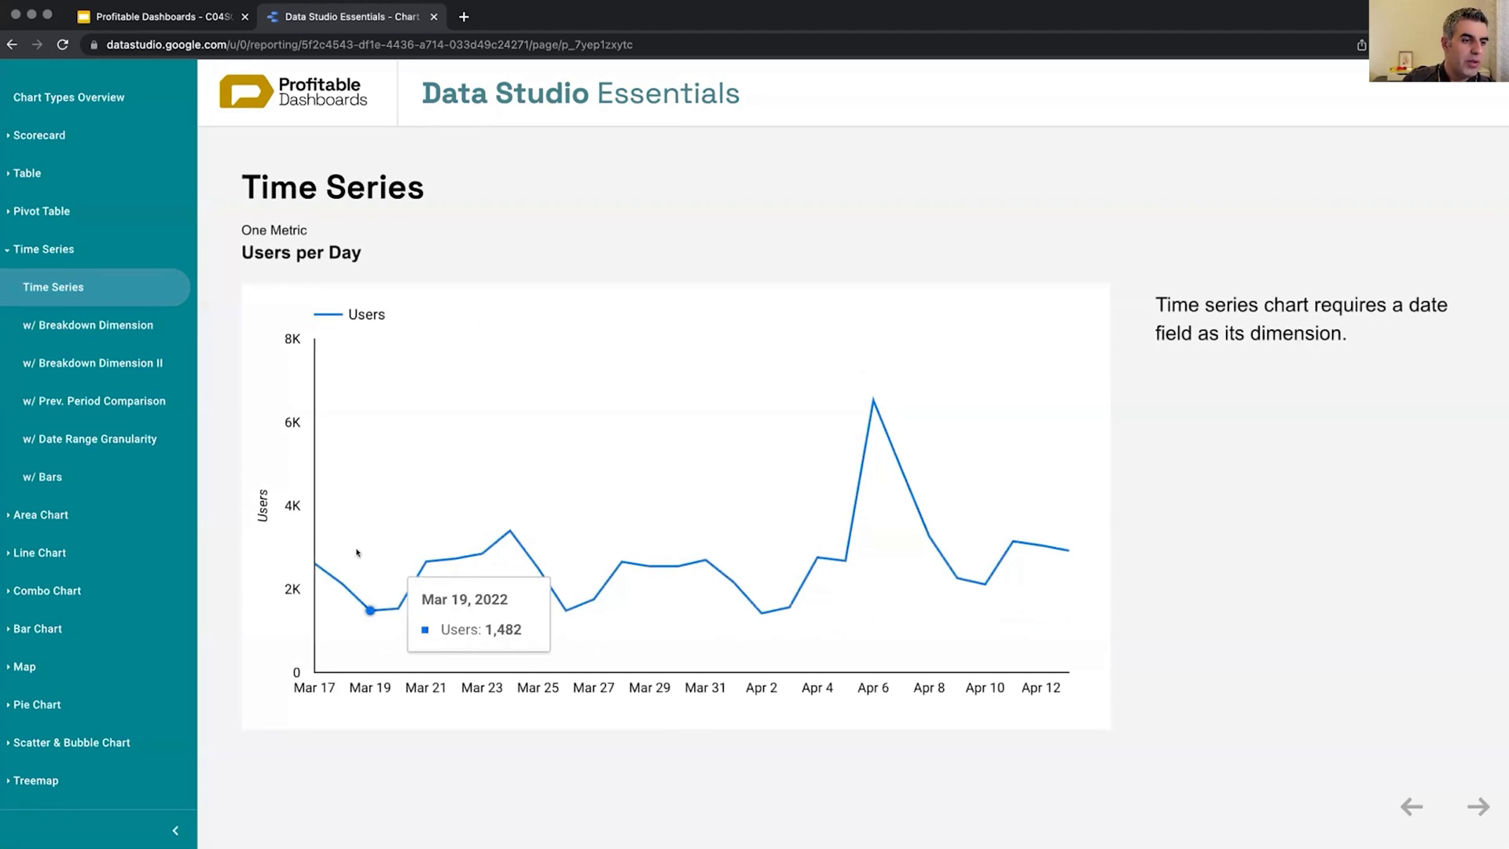
pyautogui.moveTo(315, 564)
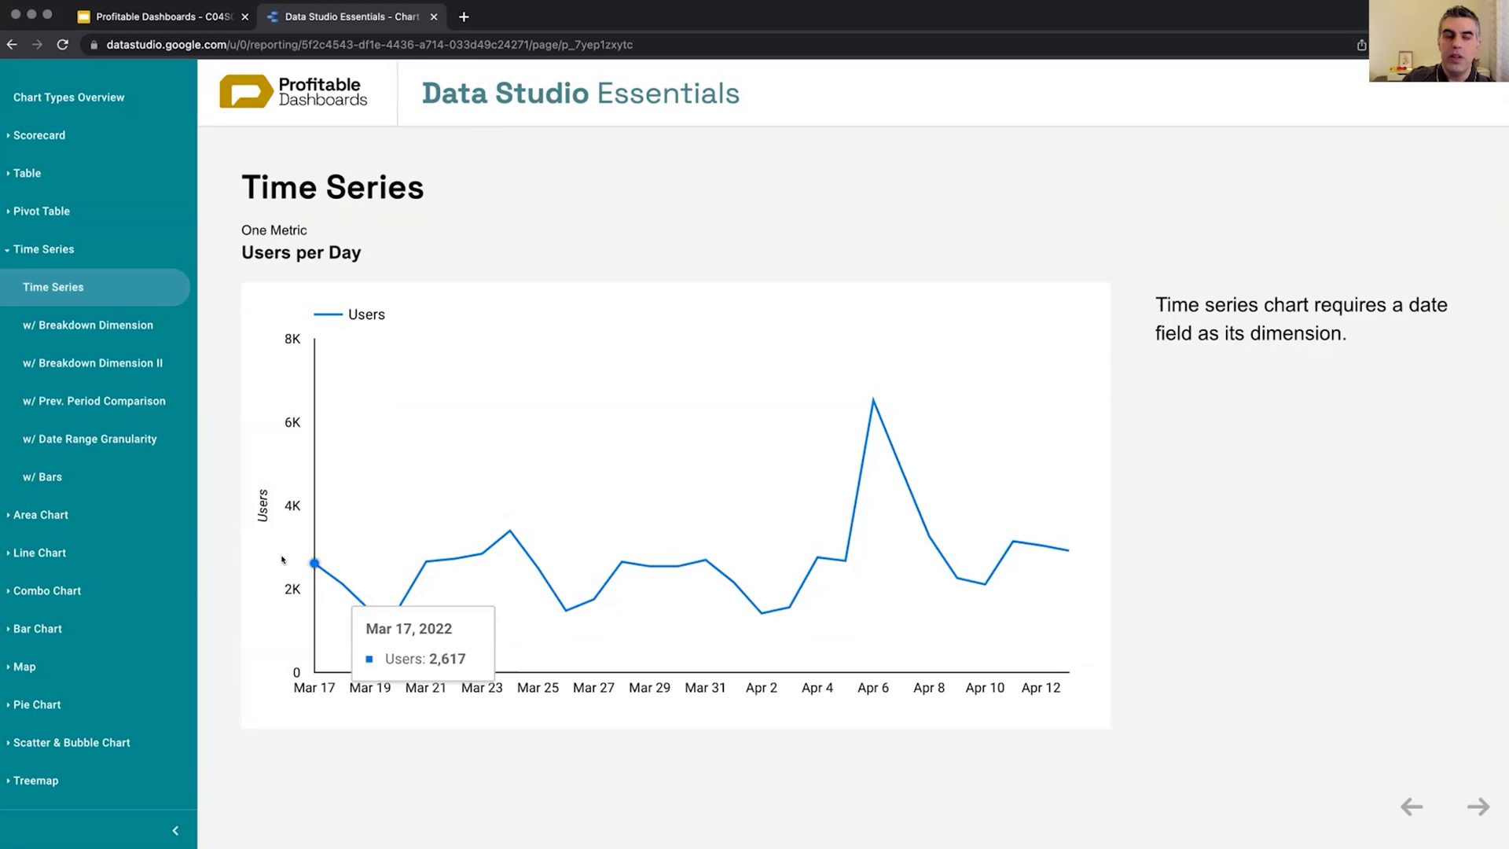
pyautogui.click(120, 323)
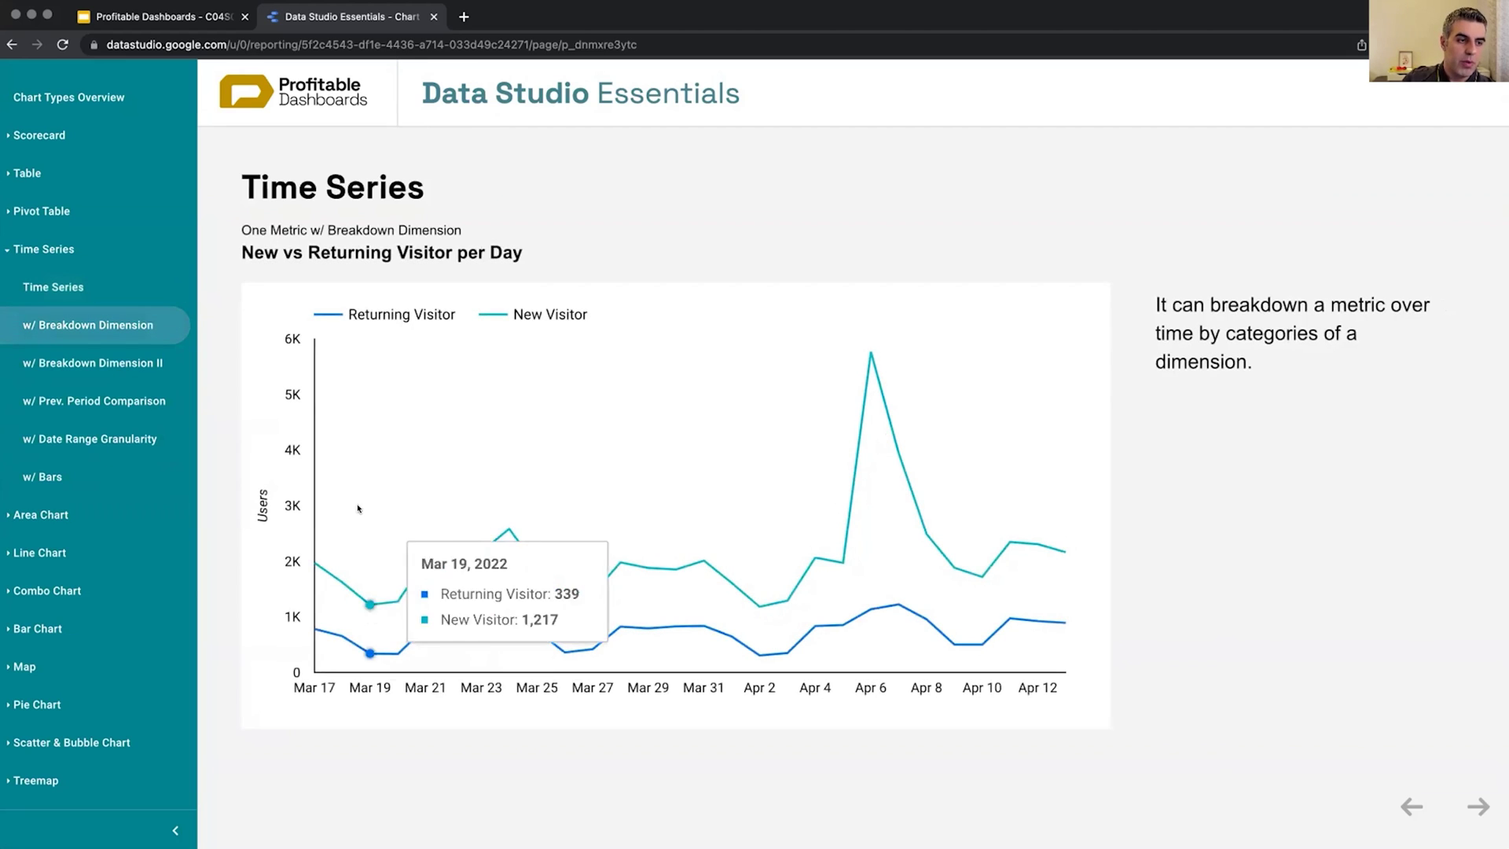
pyautogui.moveTo(862, 565)
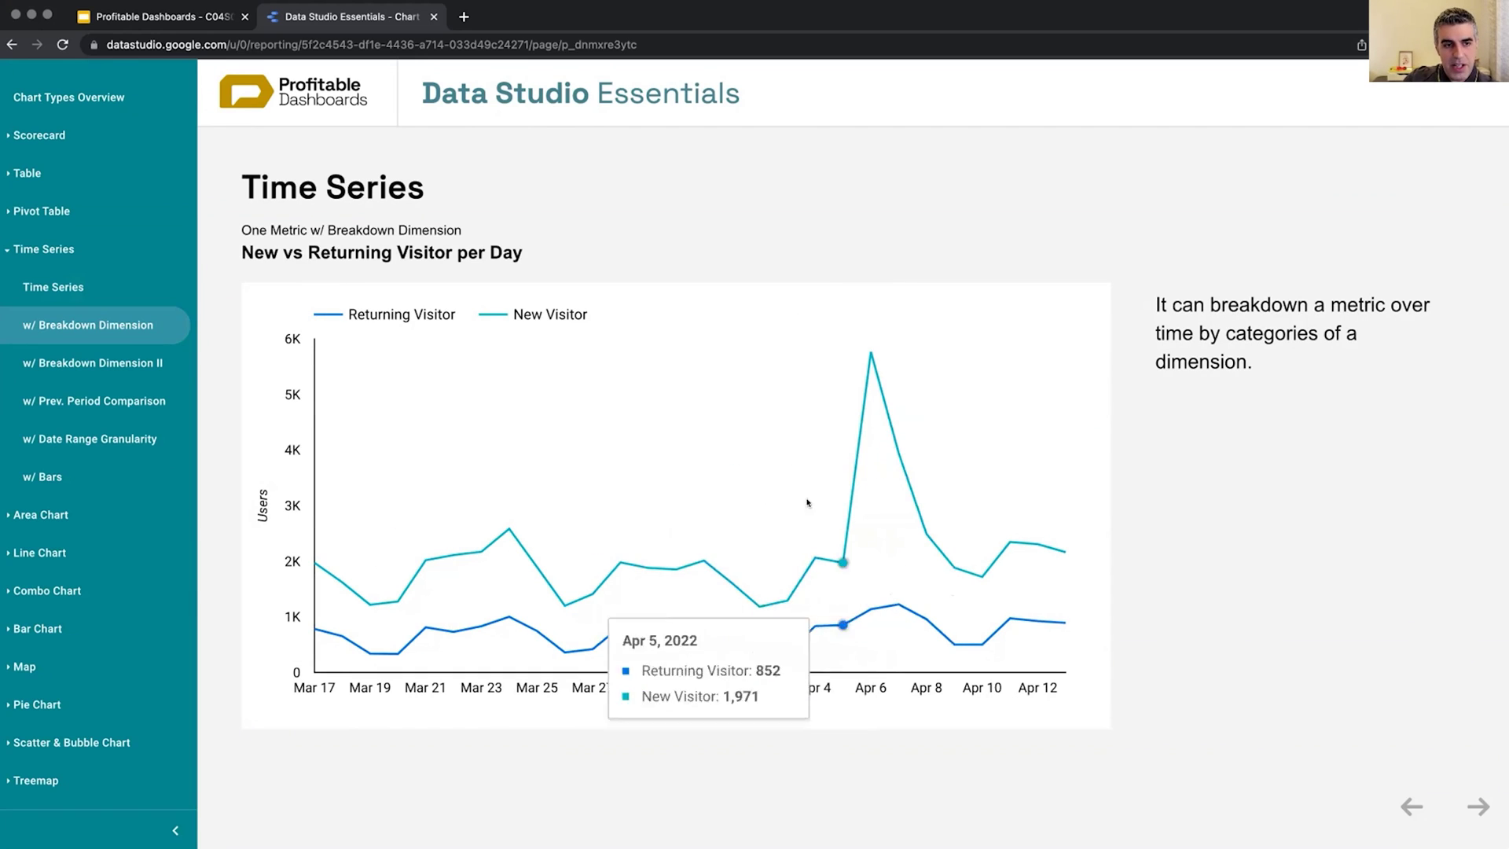
pyautogui.moveTo(924, 613)
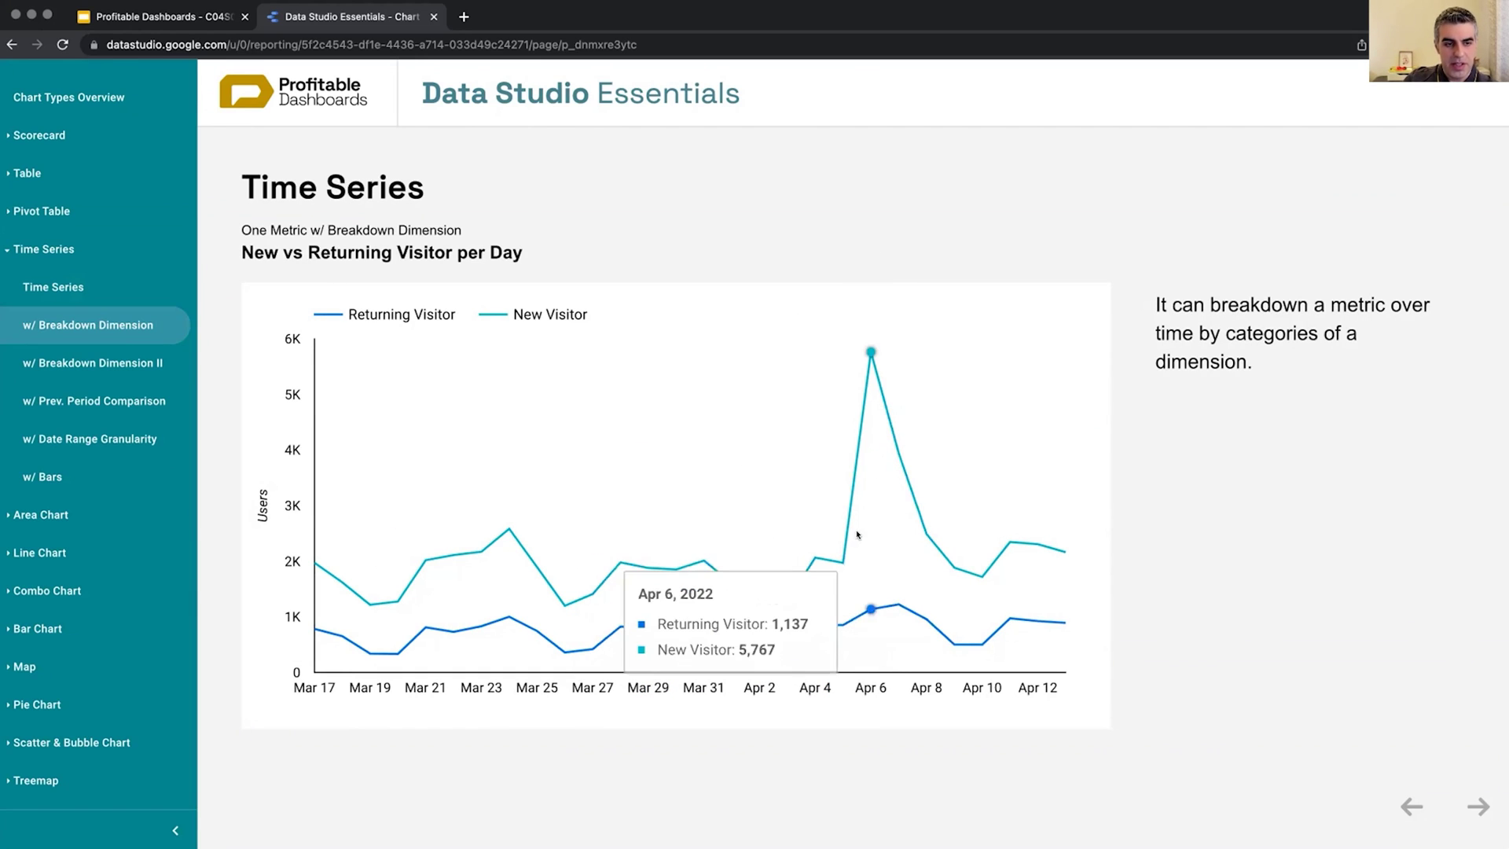
pyautogui.moveTo(774, 548)
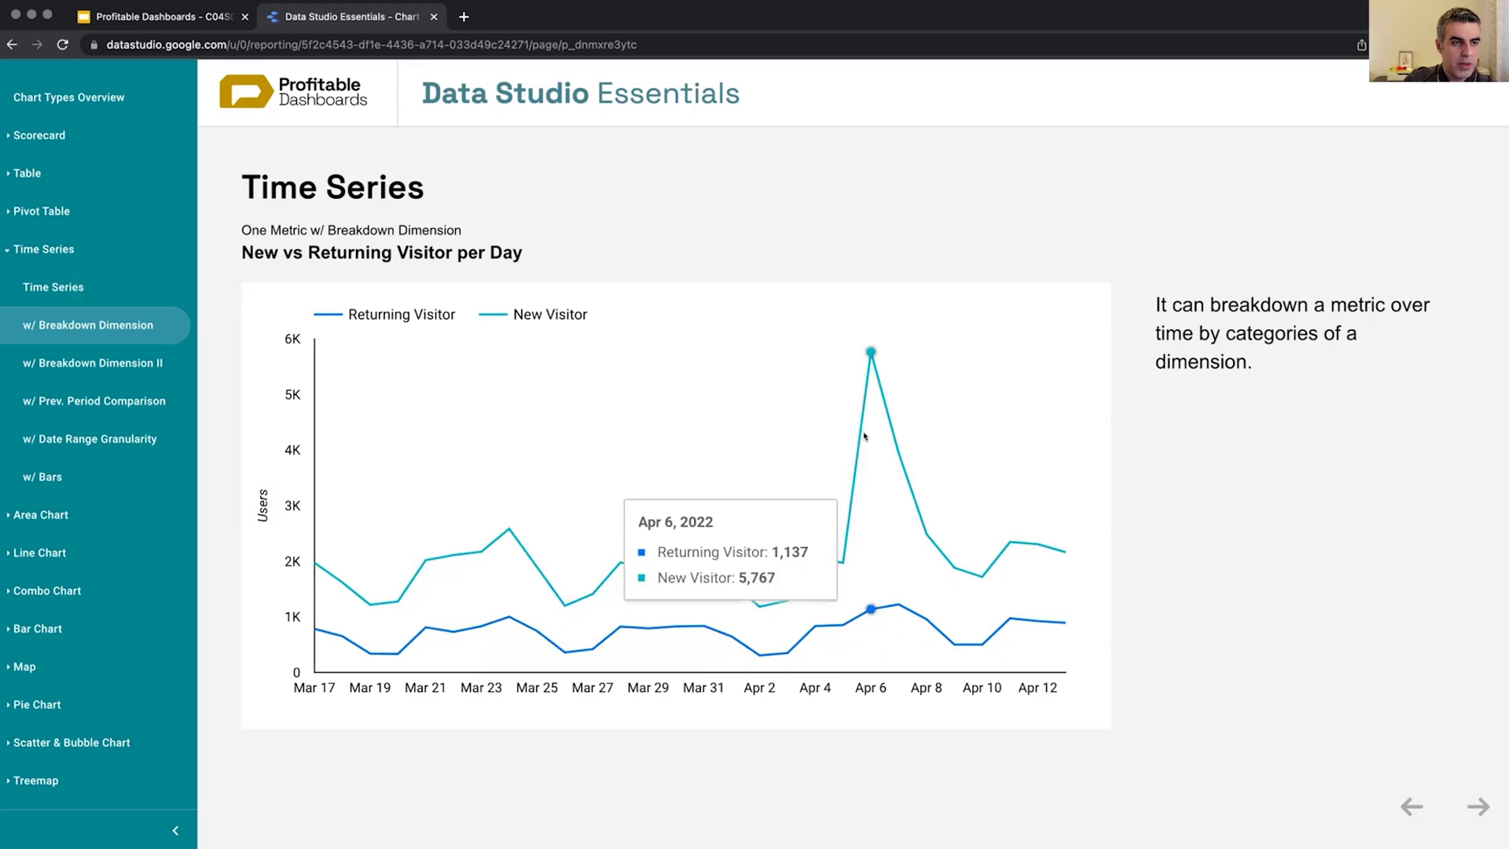
pyautogui.moveTo(871, 363)
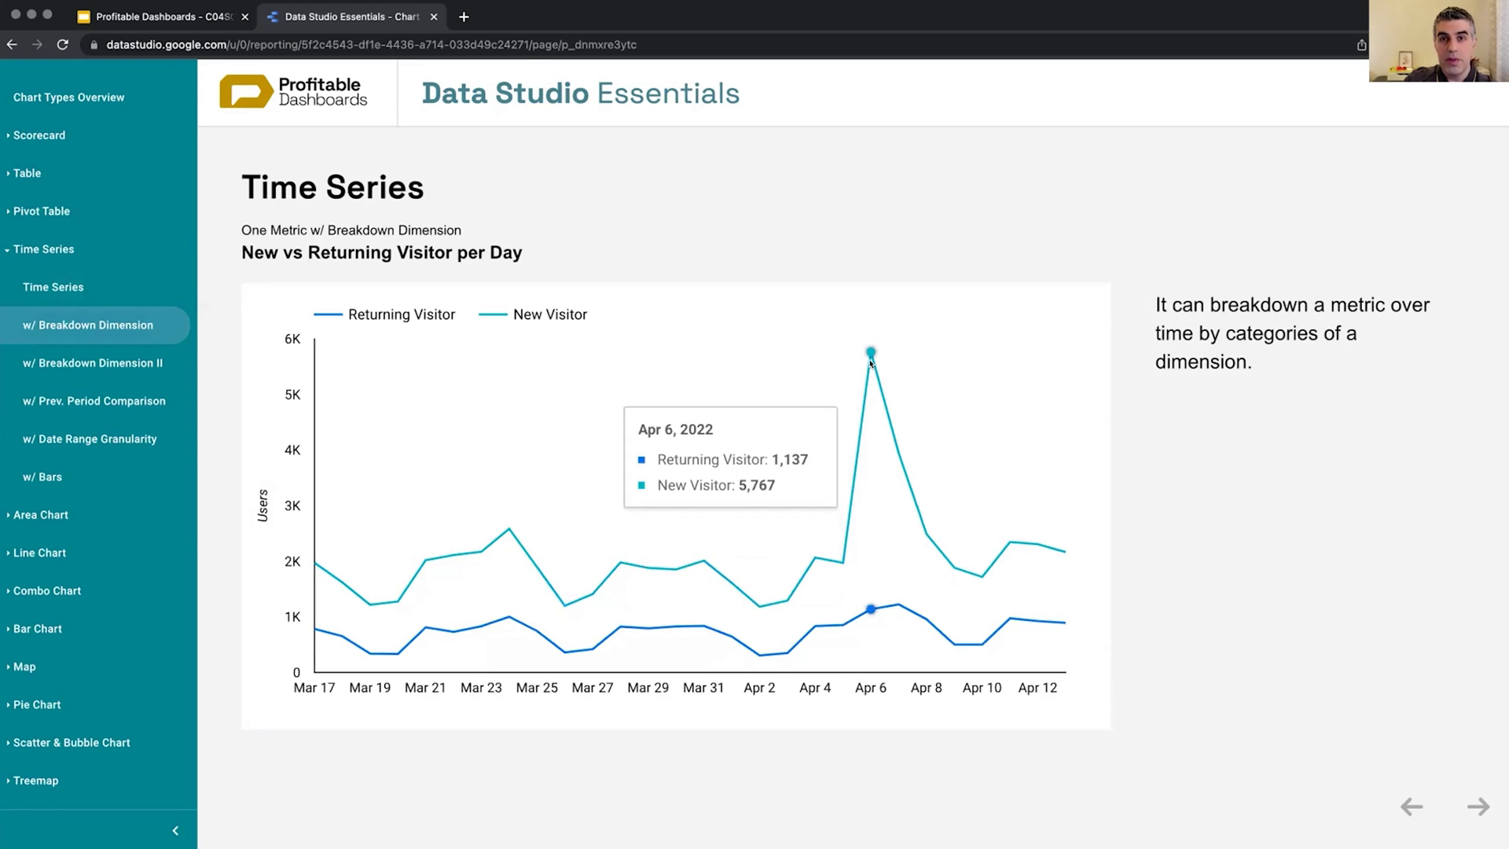
pyautogui.press('pageup')
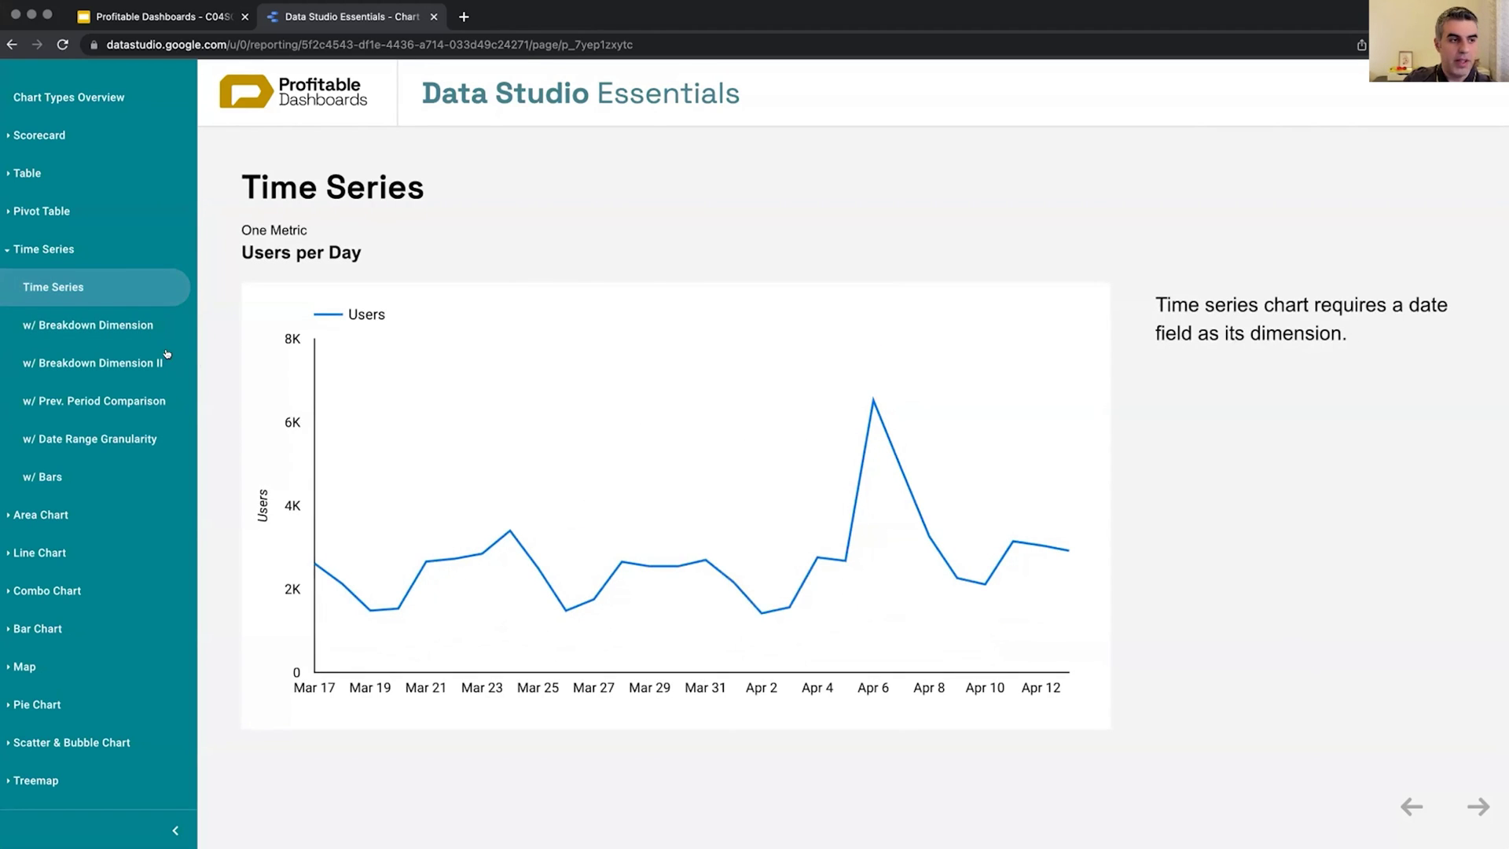
pyautogui.click(147, 324)
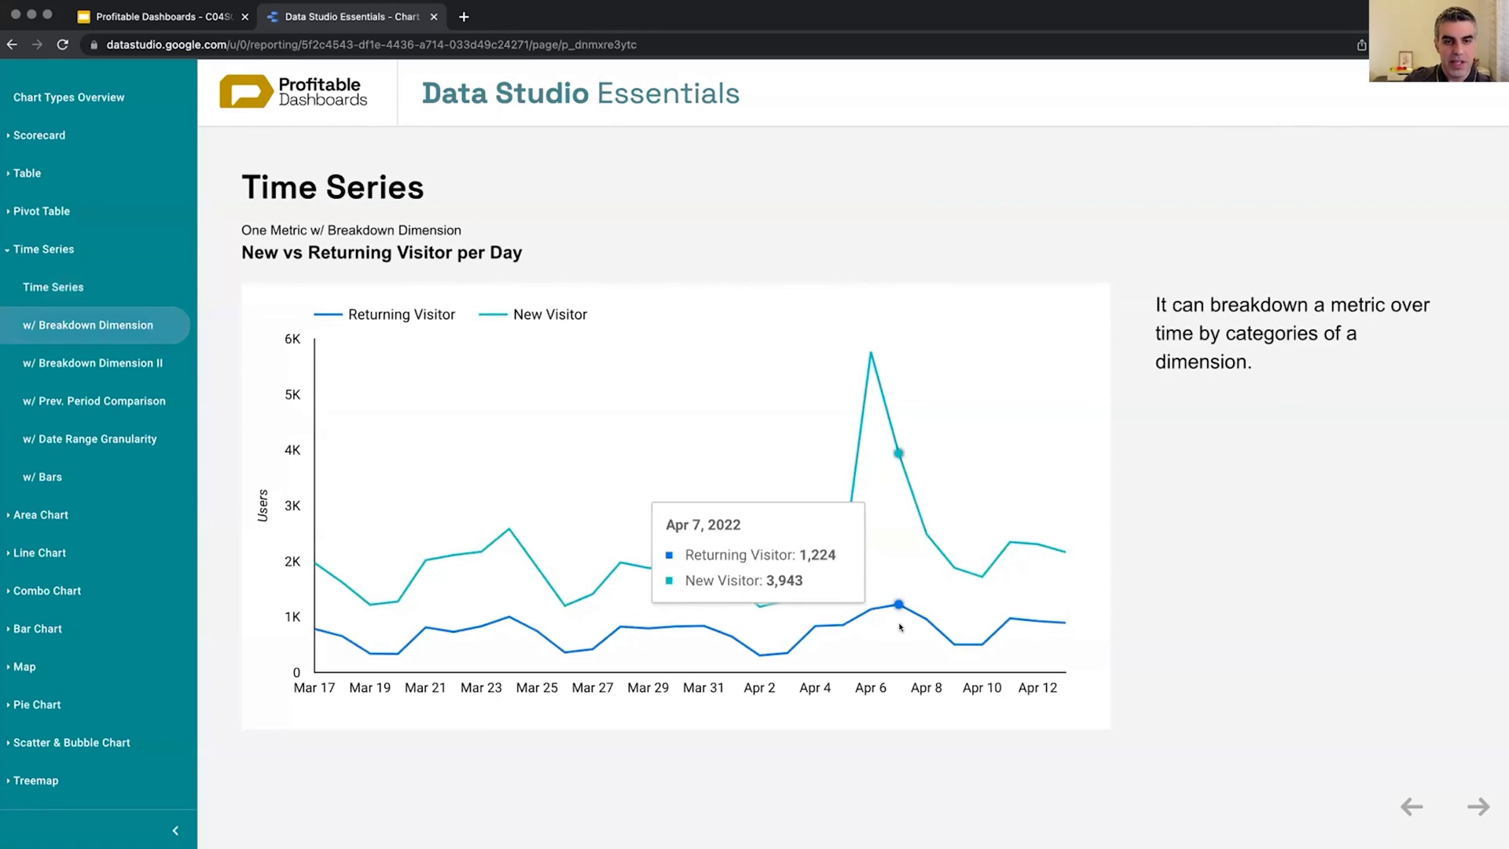
# Go to the Users per Day by Device Category page, enter edit mode, and select its chart.
pyautogui.press('pagedown')
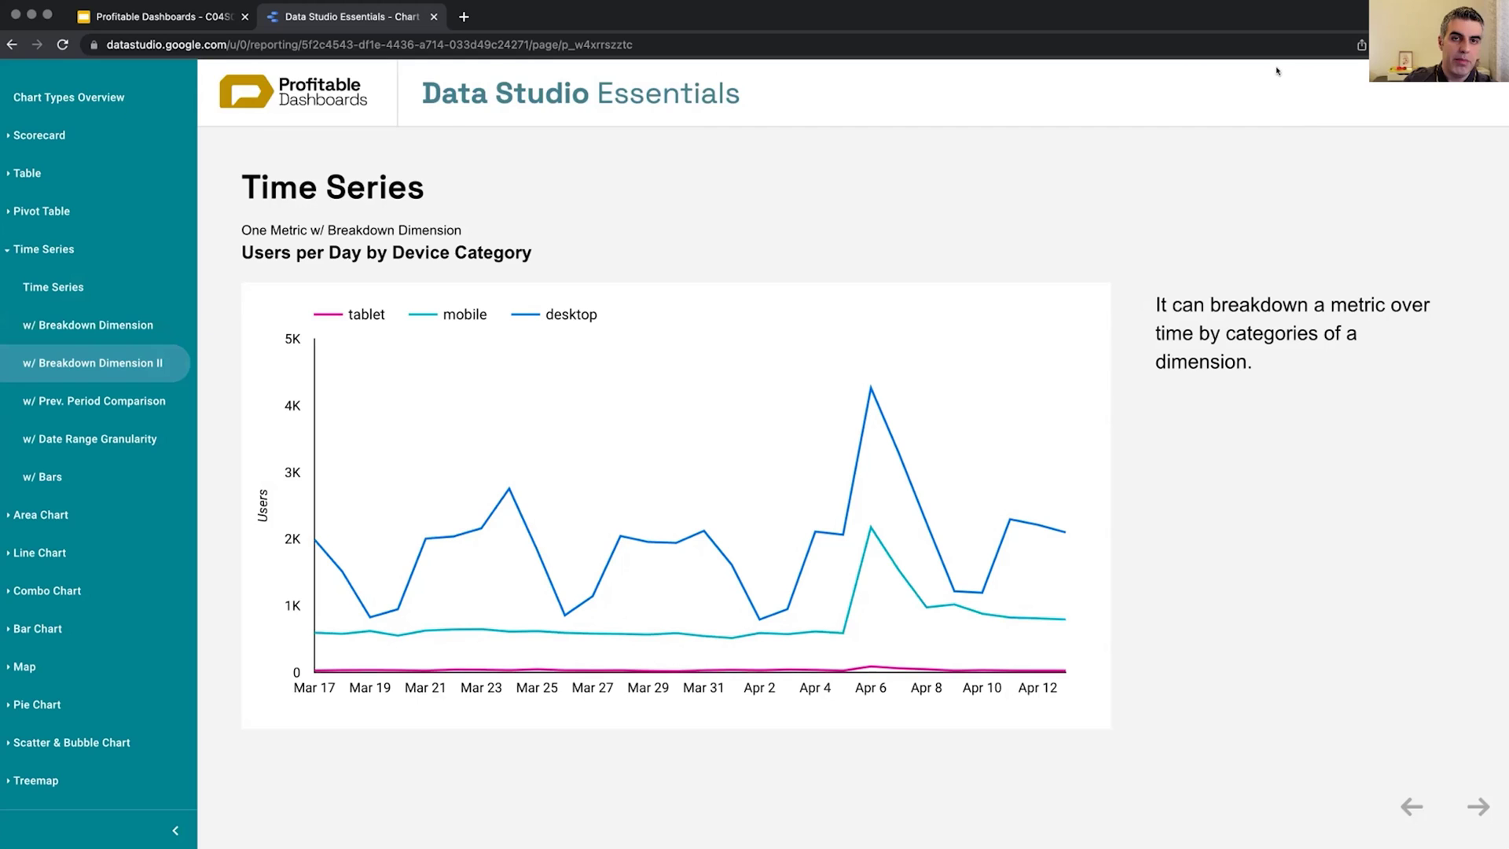
pyautogui.click(1332, 79)
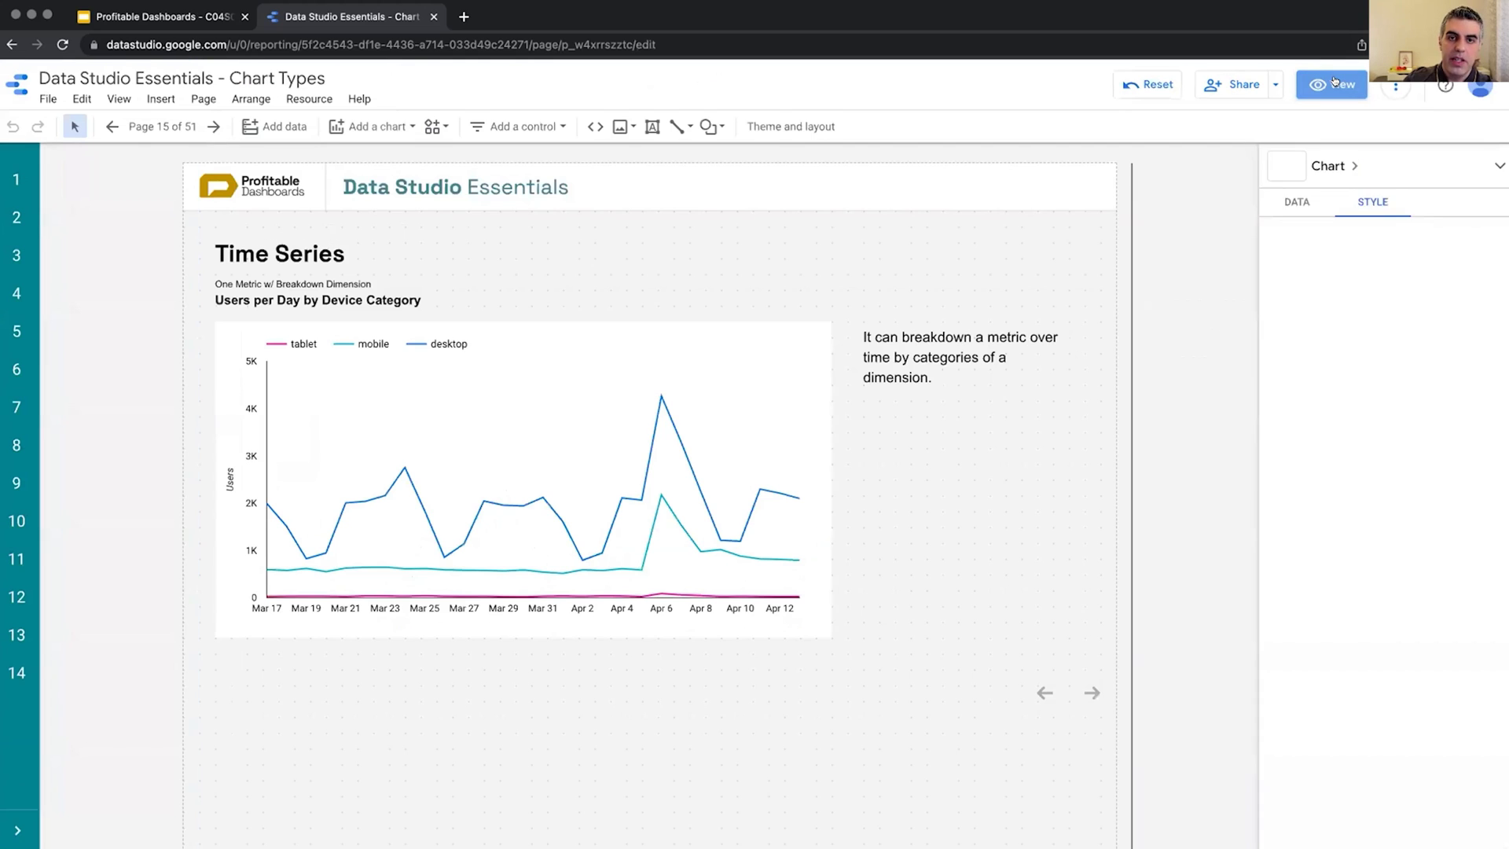
pyautogui.click(660, 376)
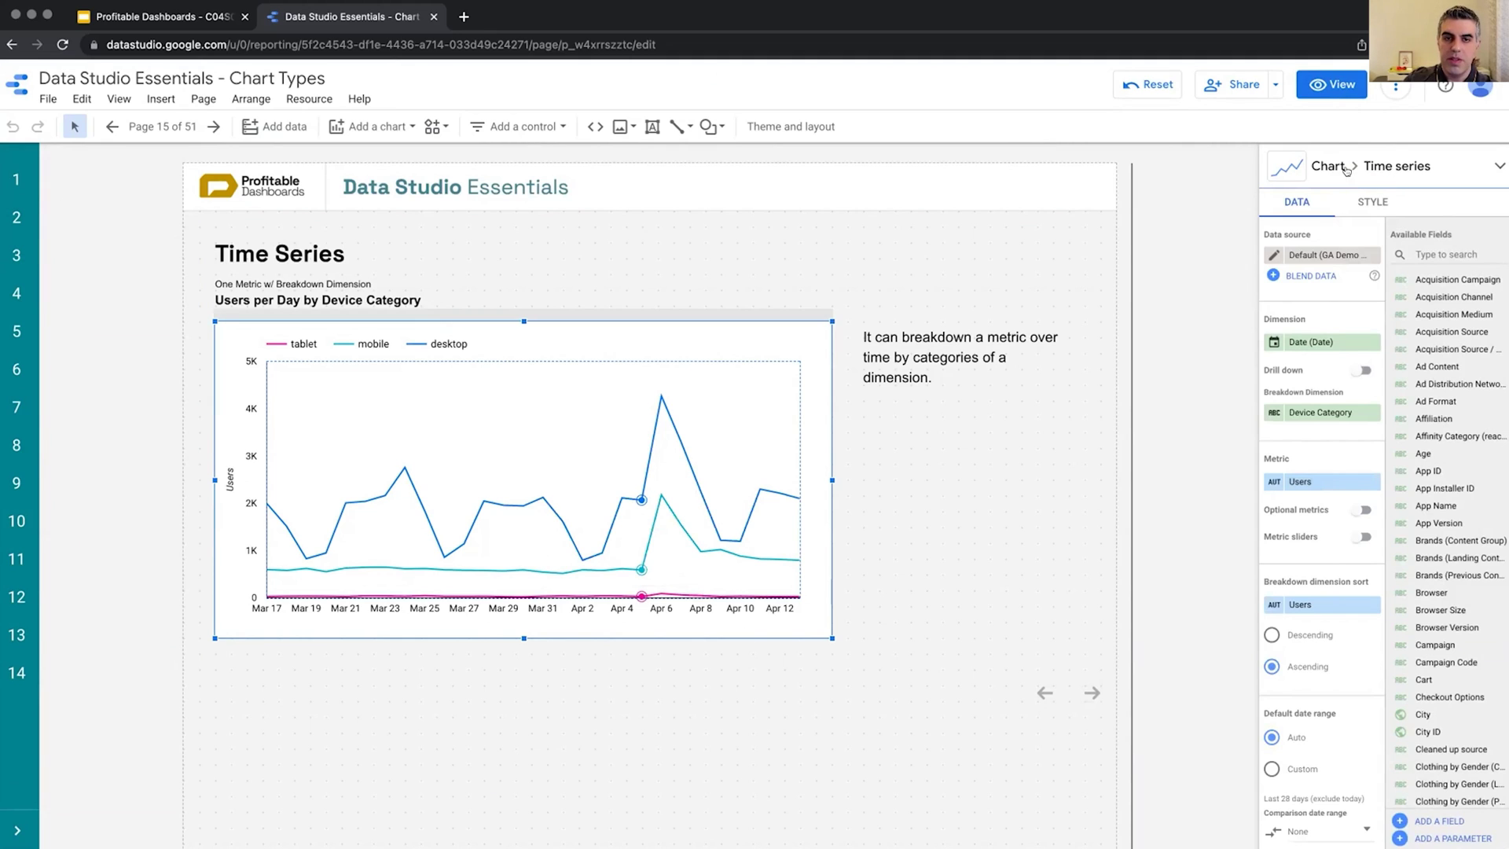
# Check the chart type and breakdown field lists without changes, then view the Prev. Period Comparison page.
pyautogui.click(373, 126)
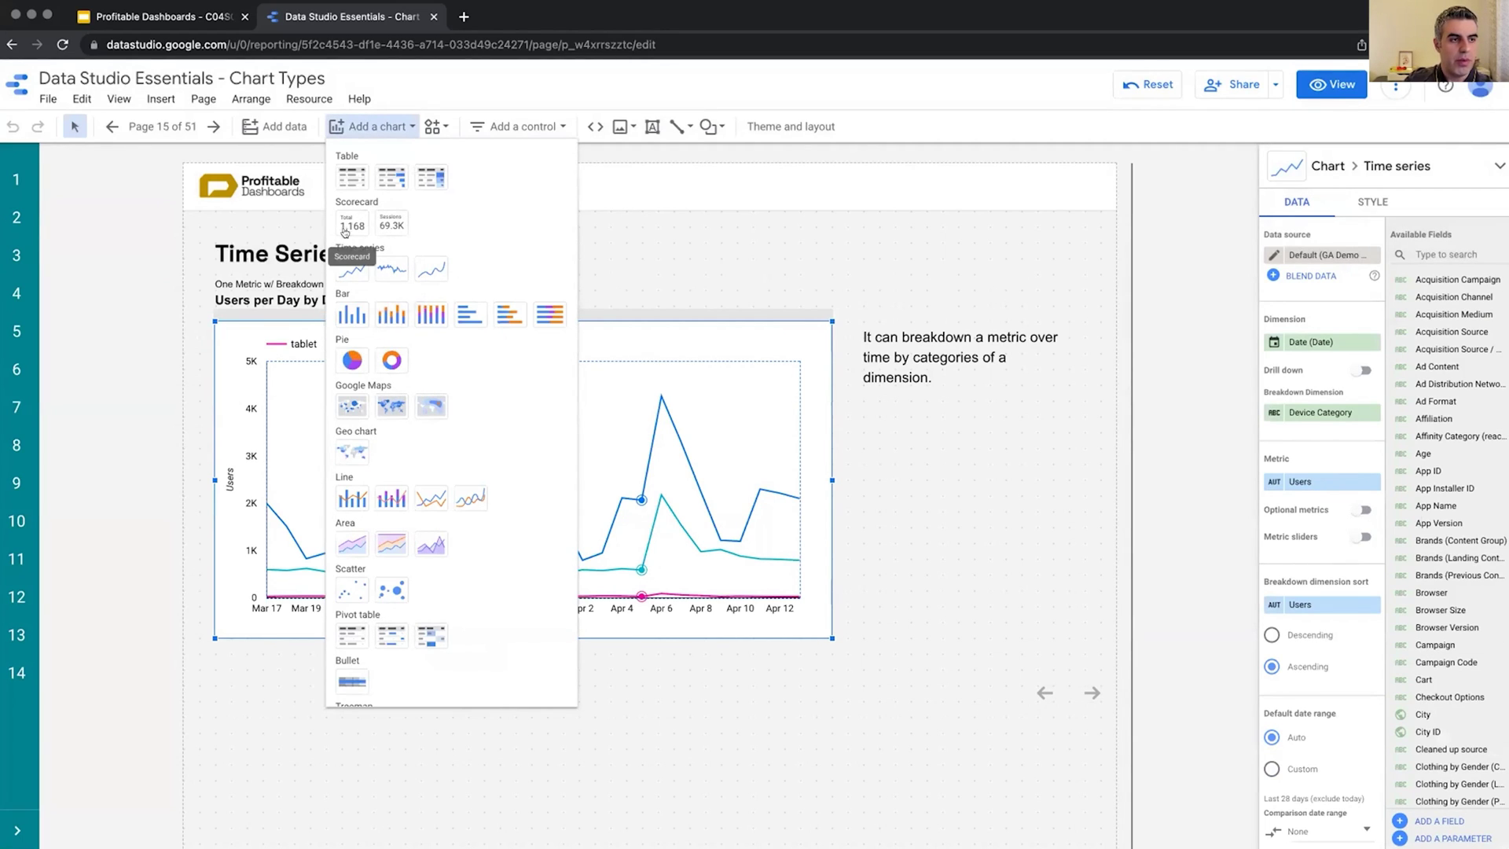
pyautogui.click(723, 174)
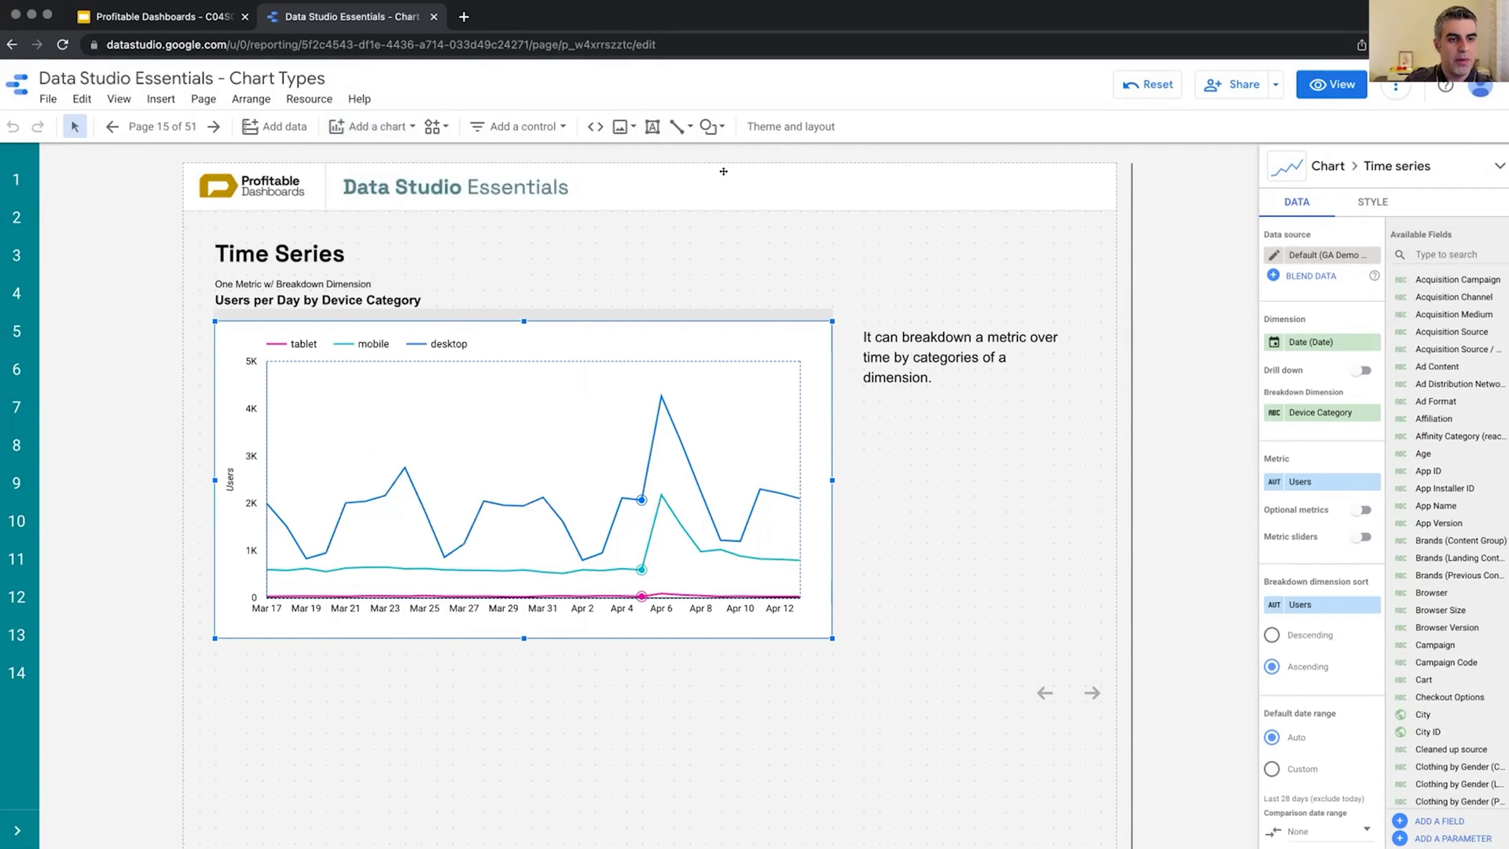
pyautogui.click(1308, 413)
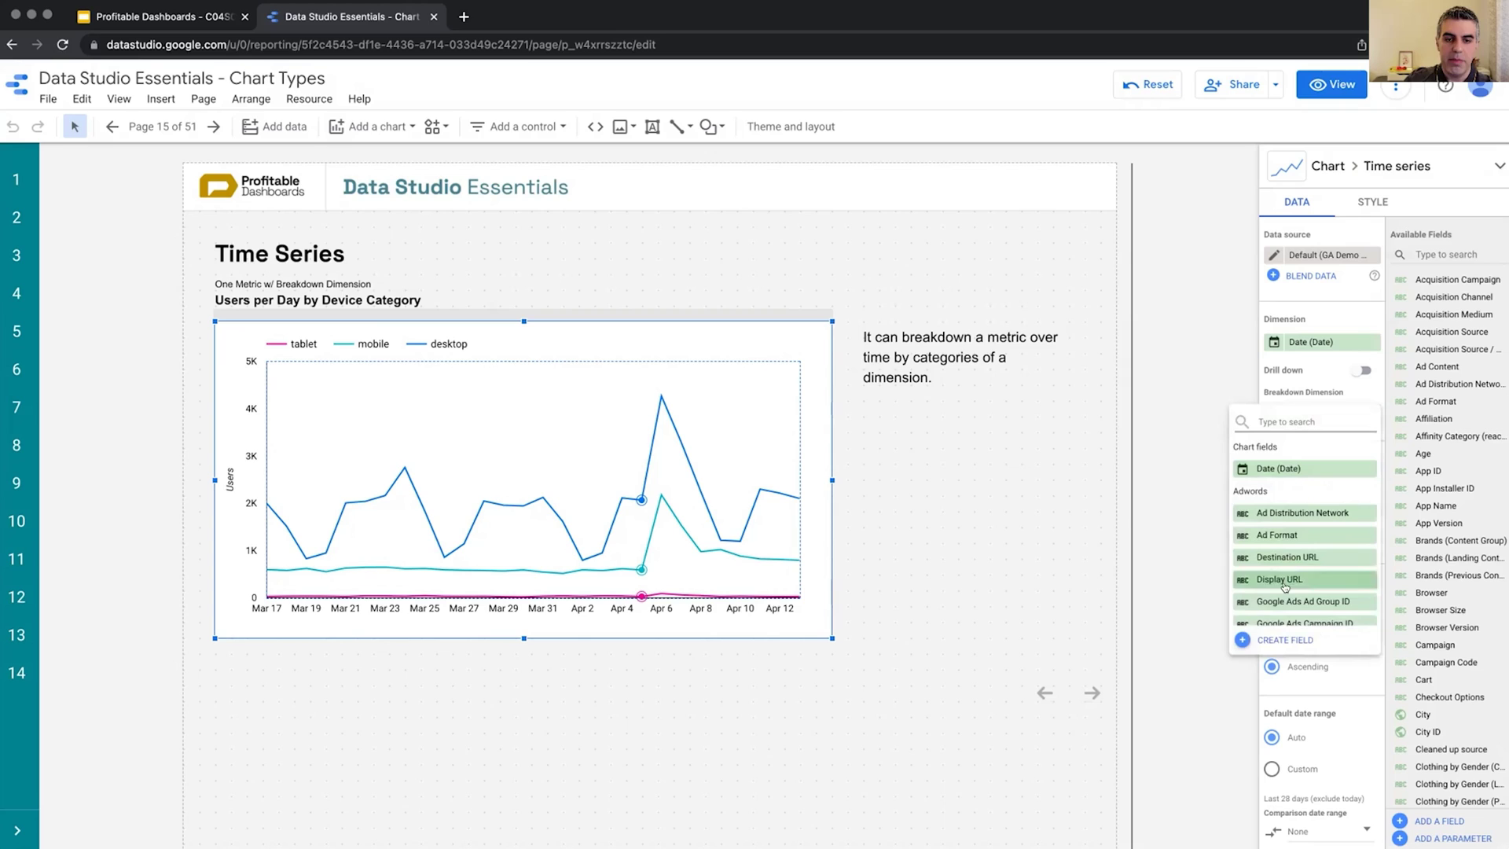
pyautogui.click(1213, 384)
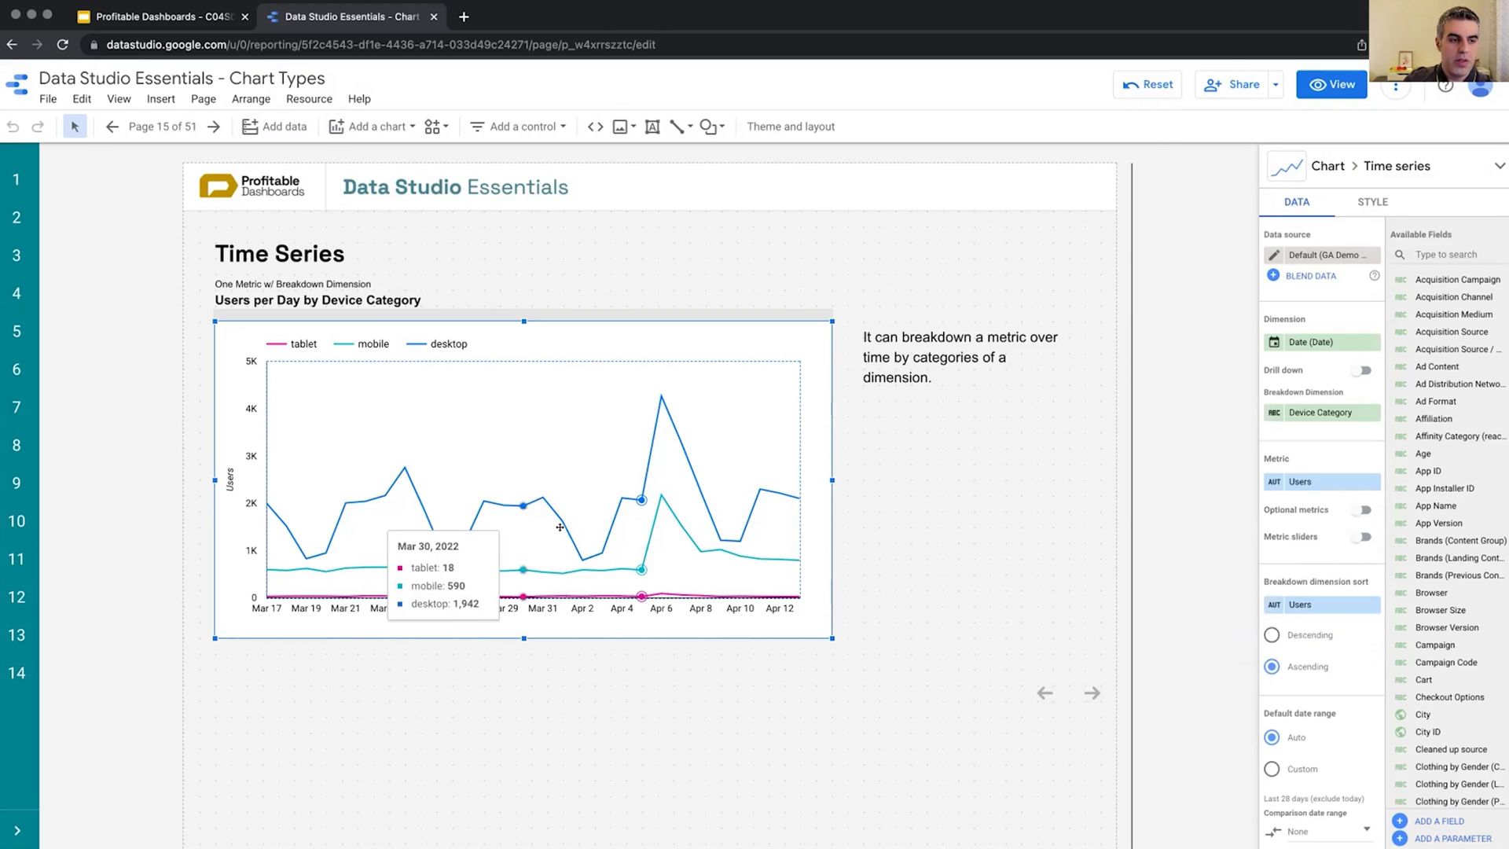
pyautogui.click(1336, 84)
pyautogui.click(94, 401)
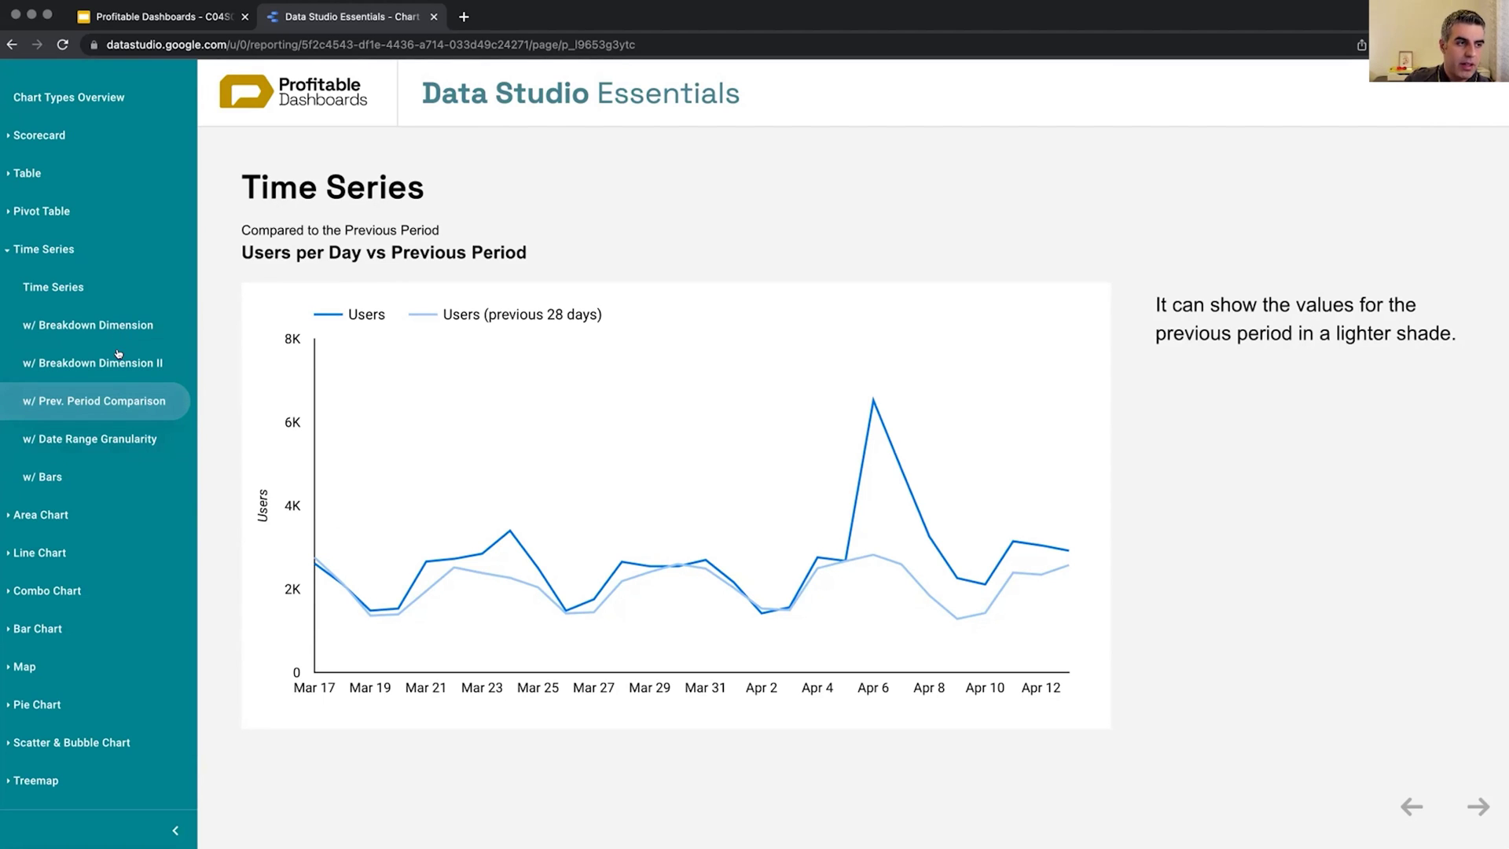
# Open the single-metric Users per Day time series and read Mar 21, 2022 at 2,660 users.
pyautogui.click(78, 289)
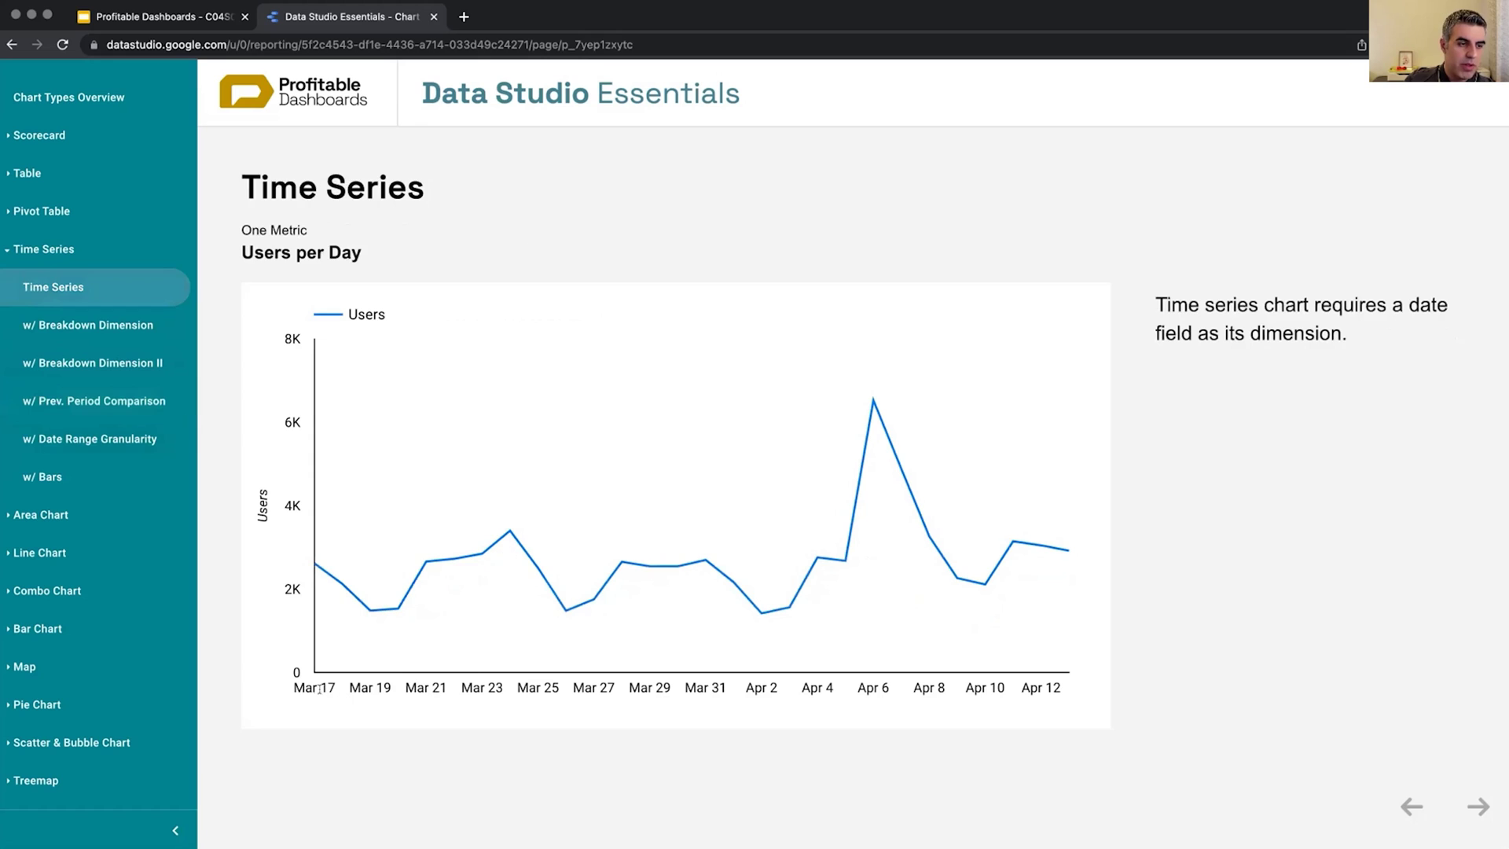
pyautogui.moveTo(365, 602)
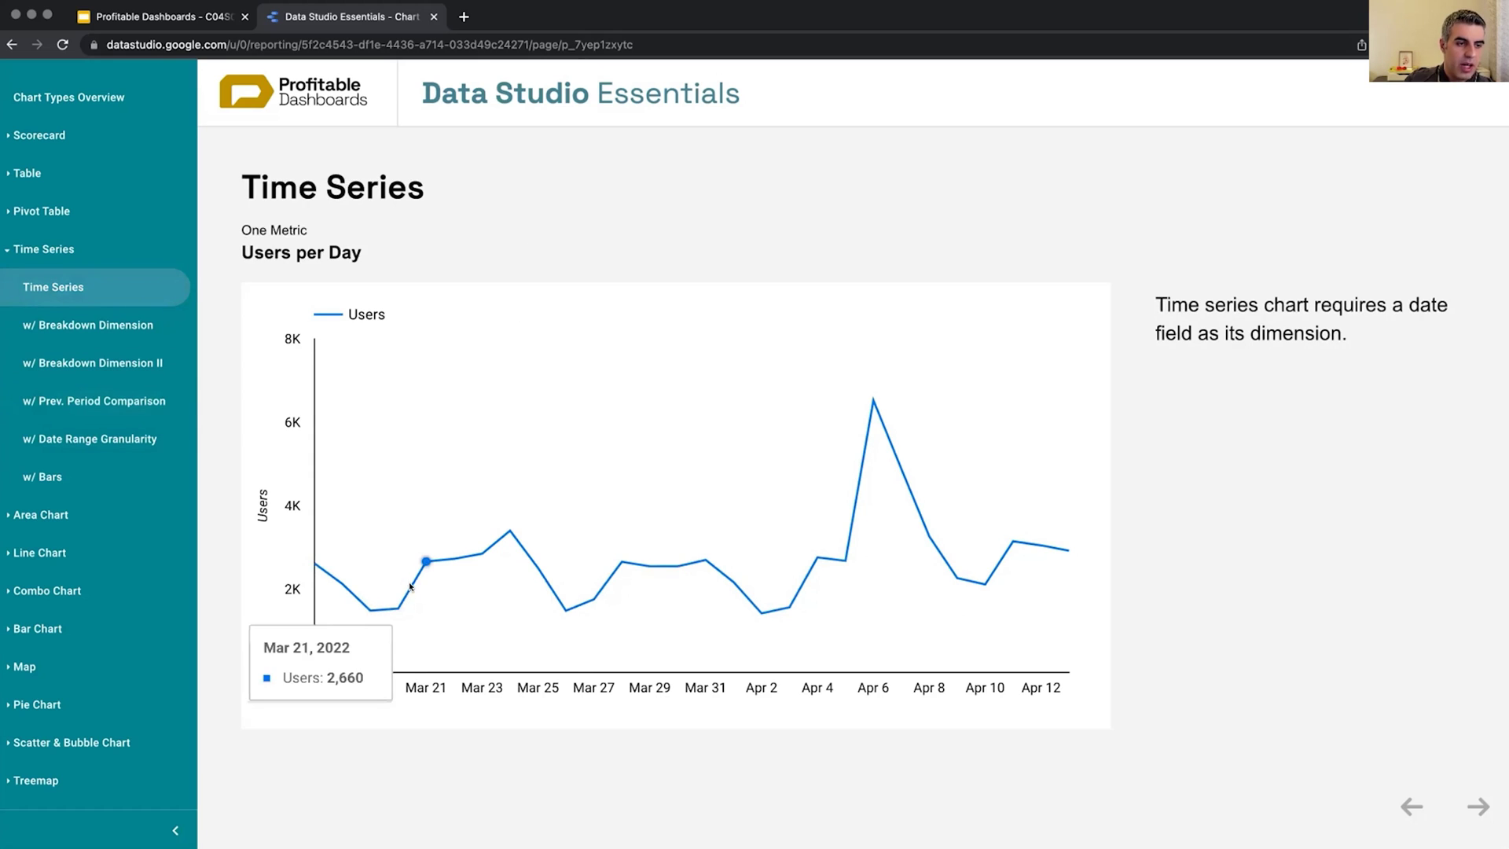
# Open the w/ Date Range Granularity page (Weekly Users per Device Category) and enter edit mode.
pyautogui.click(107, 437)
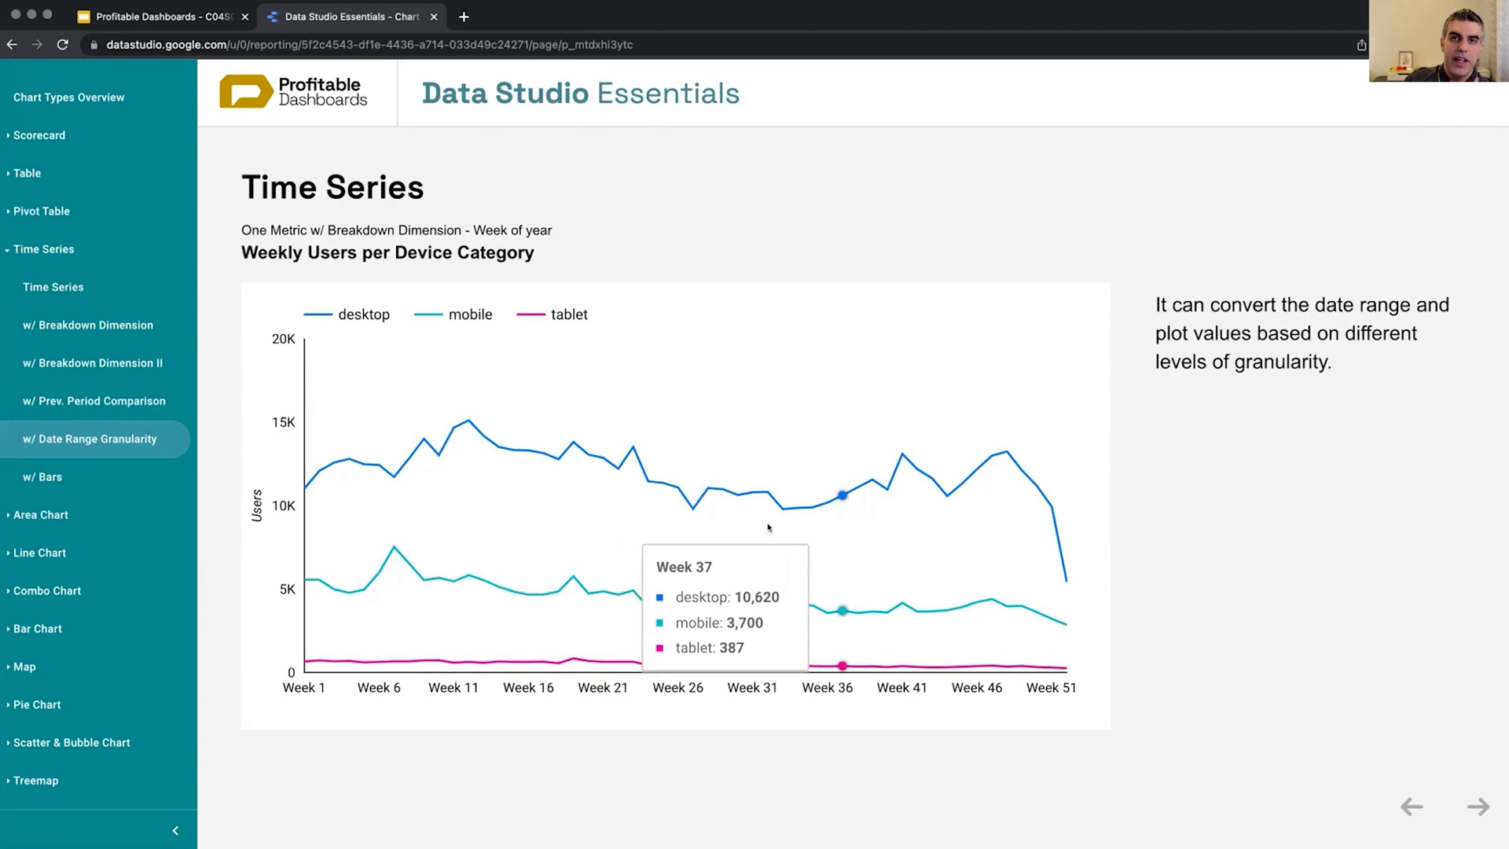
pyautogui.moveTo(620, 536)
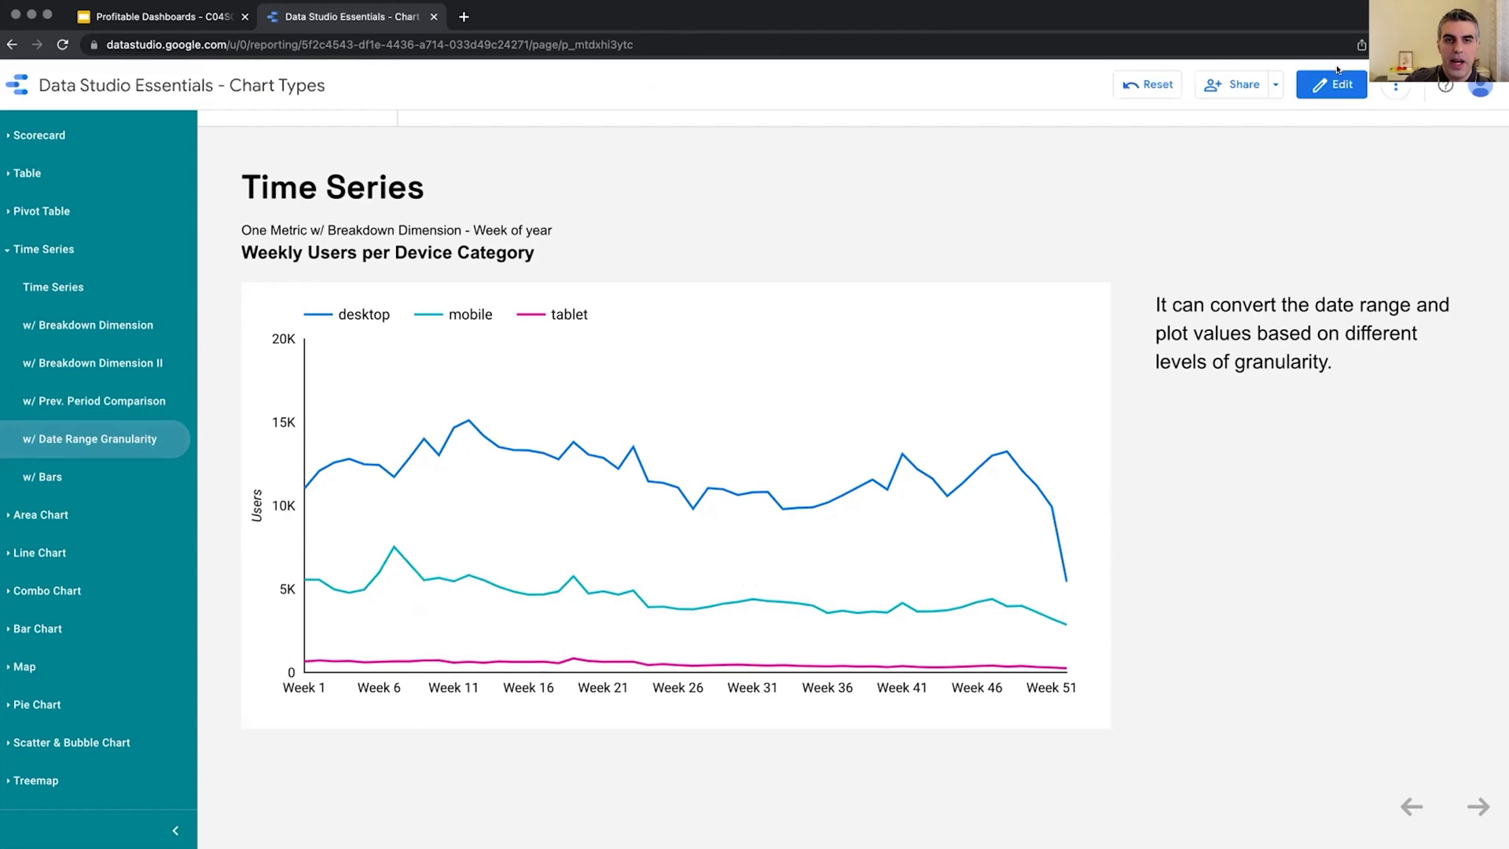
pyautogui.click(1328, 83)
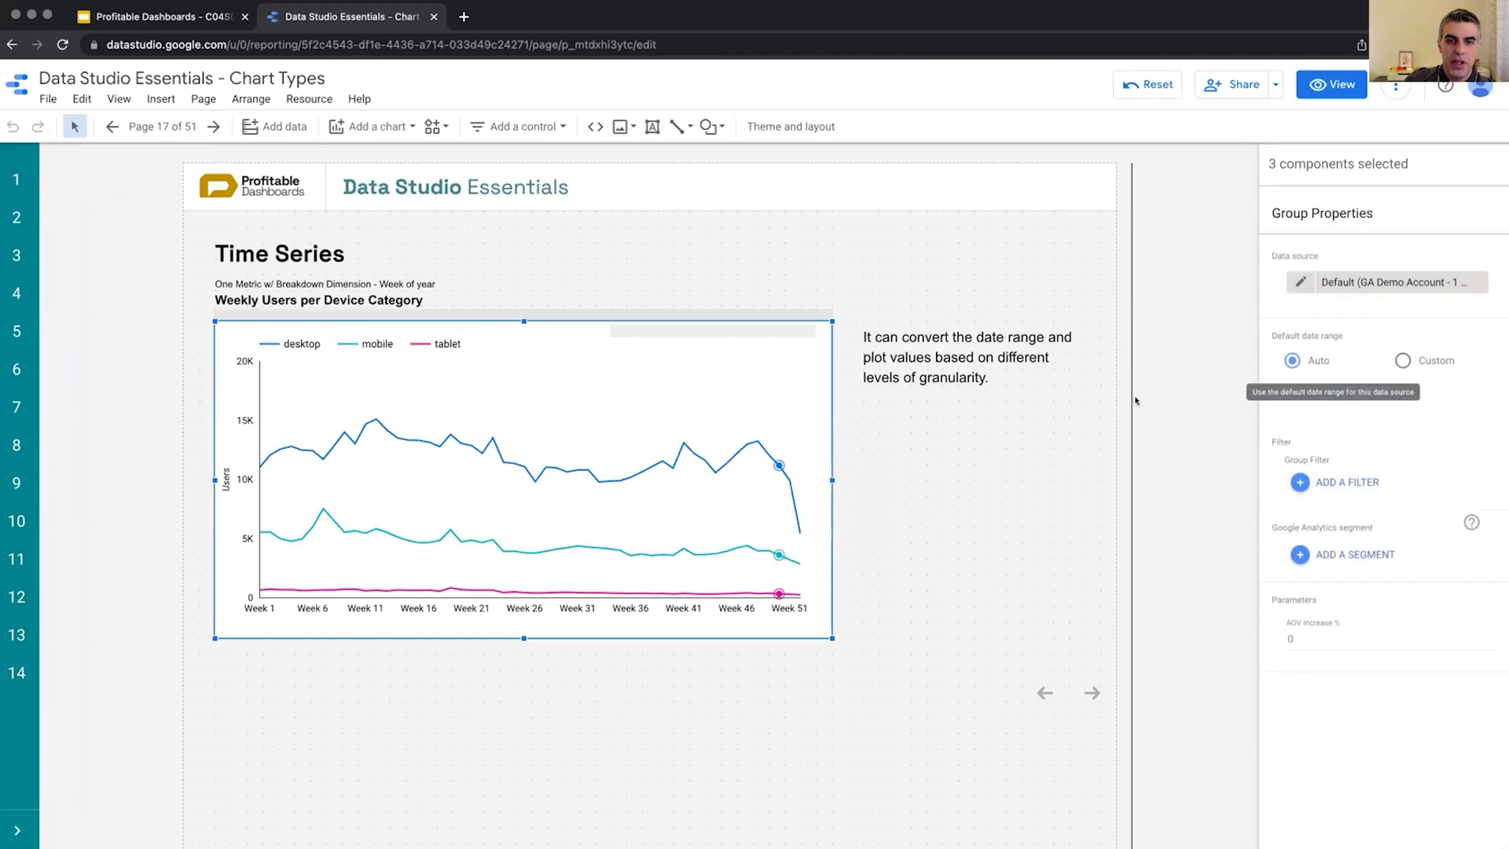
# Review the Week dimension's Date & Time types, keep Date (YYYYMMDD), and return to view mode.
pyautogui.click(560, 418)
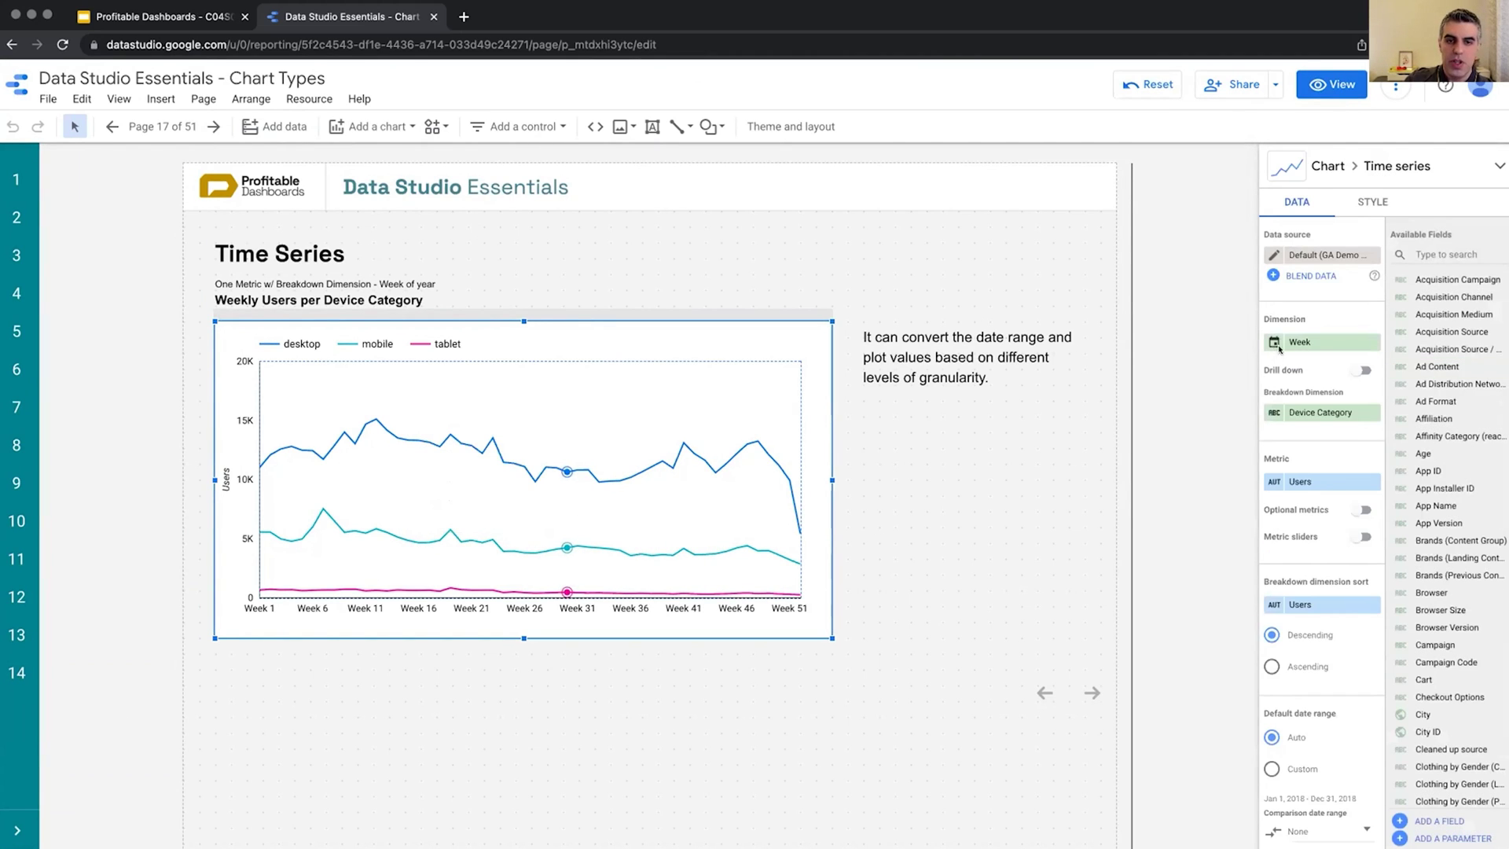
pyautogui.click(1276, 345)
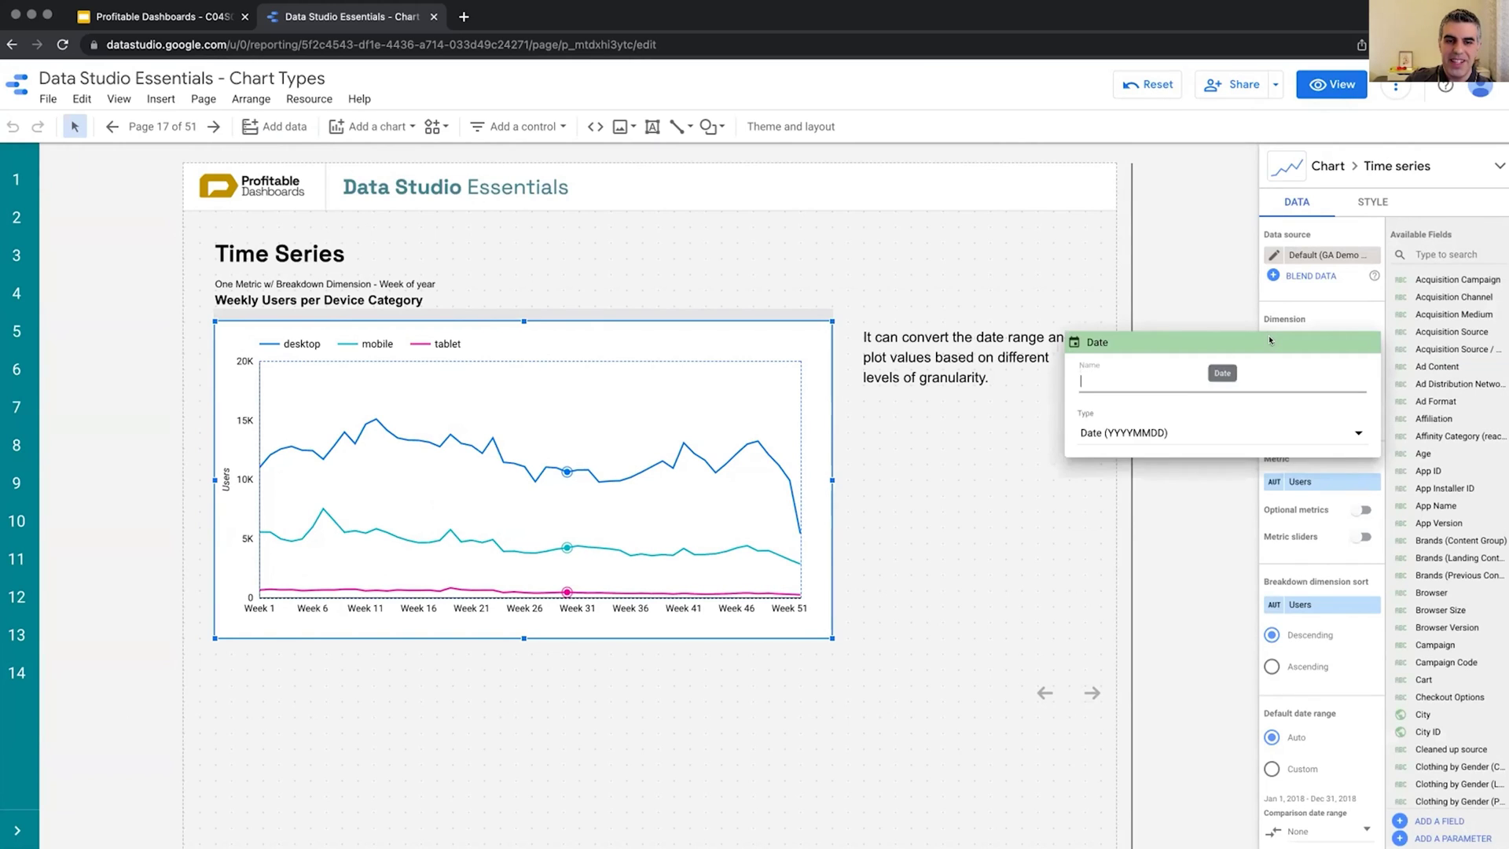
pyautogui.click(1107, 433)
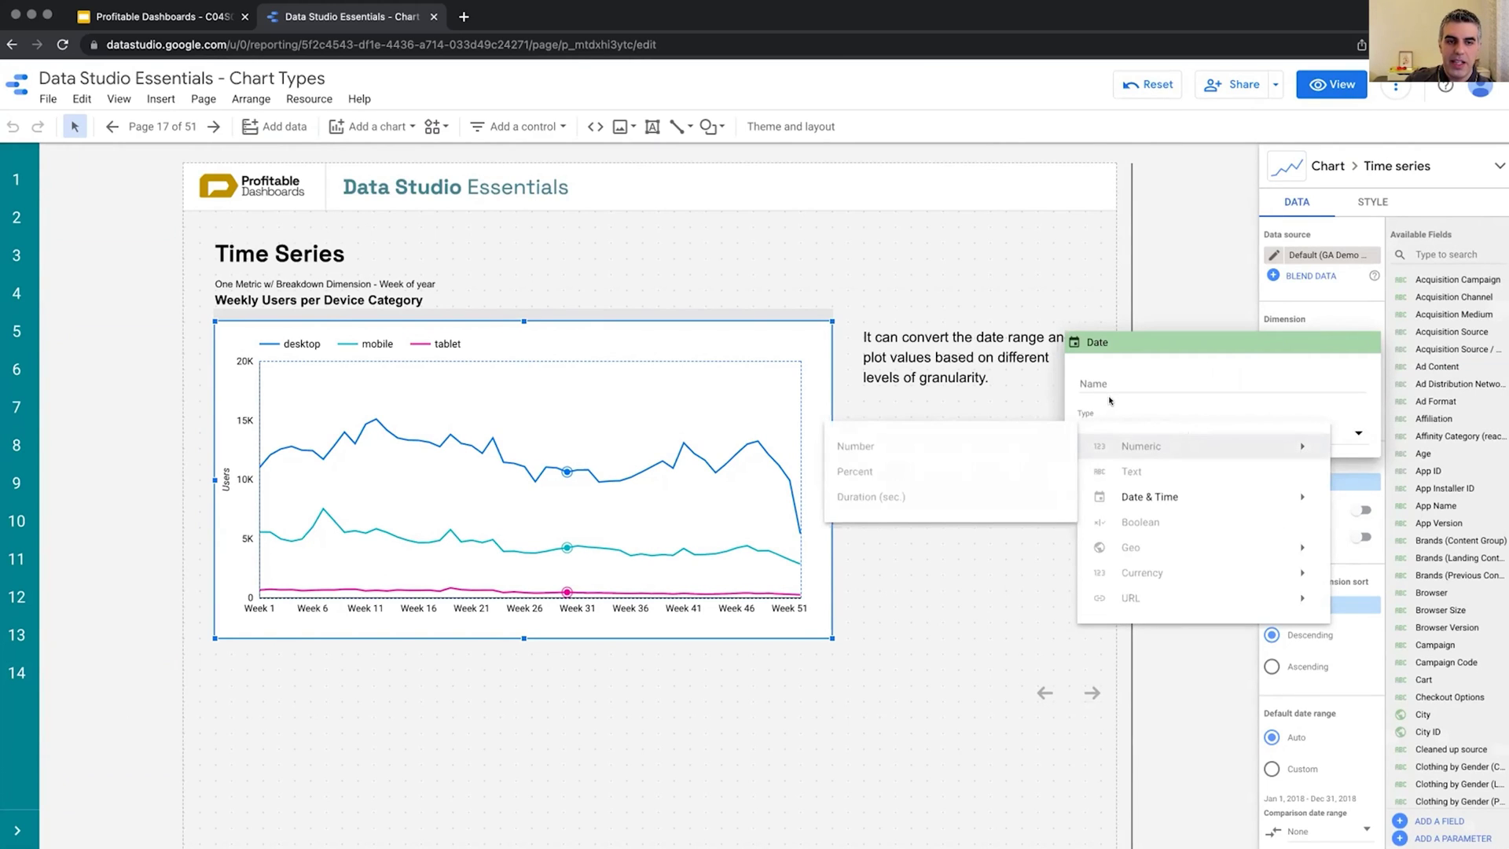
pyautogui.moveTo(1178, 499)
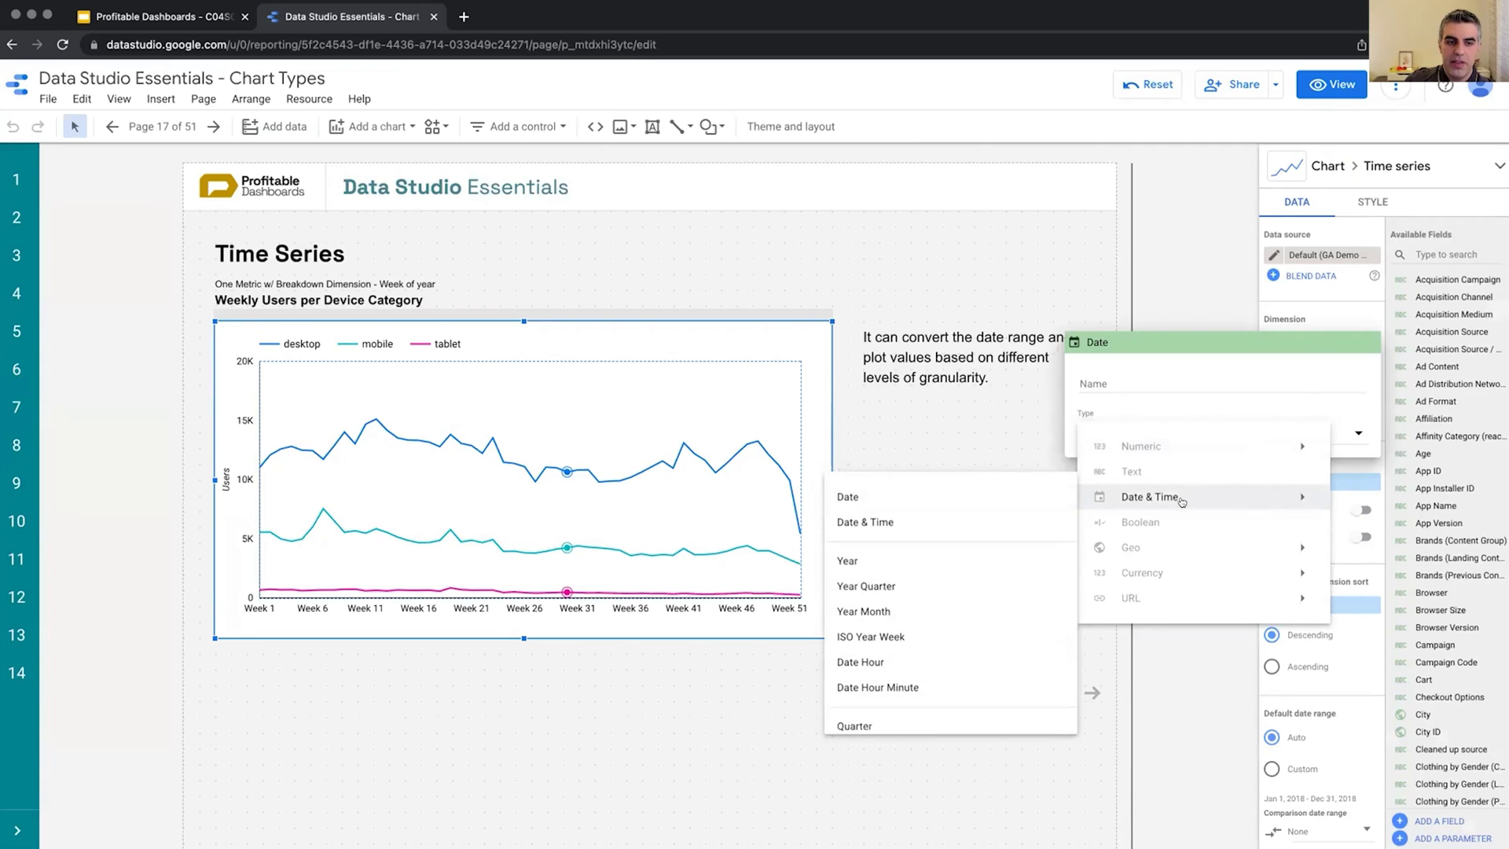
pyautogui.scroll(-3, 903, 598)
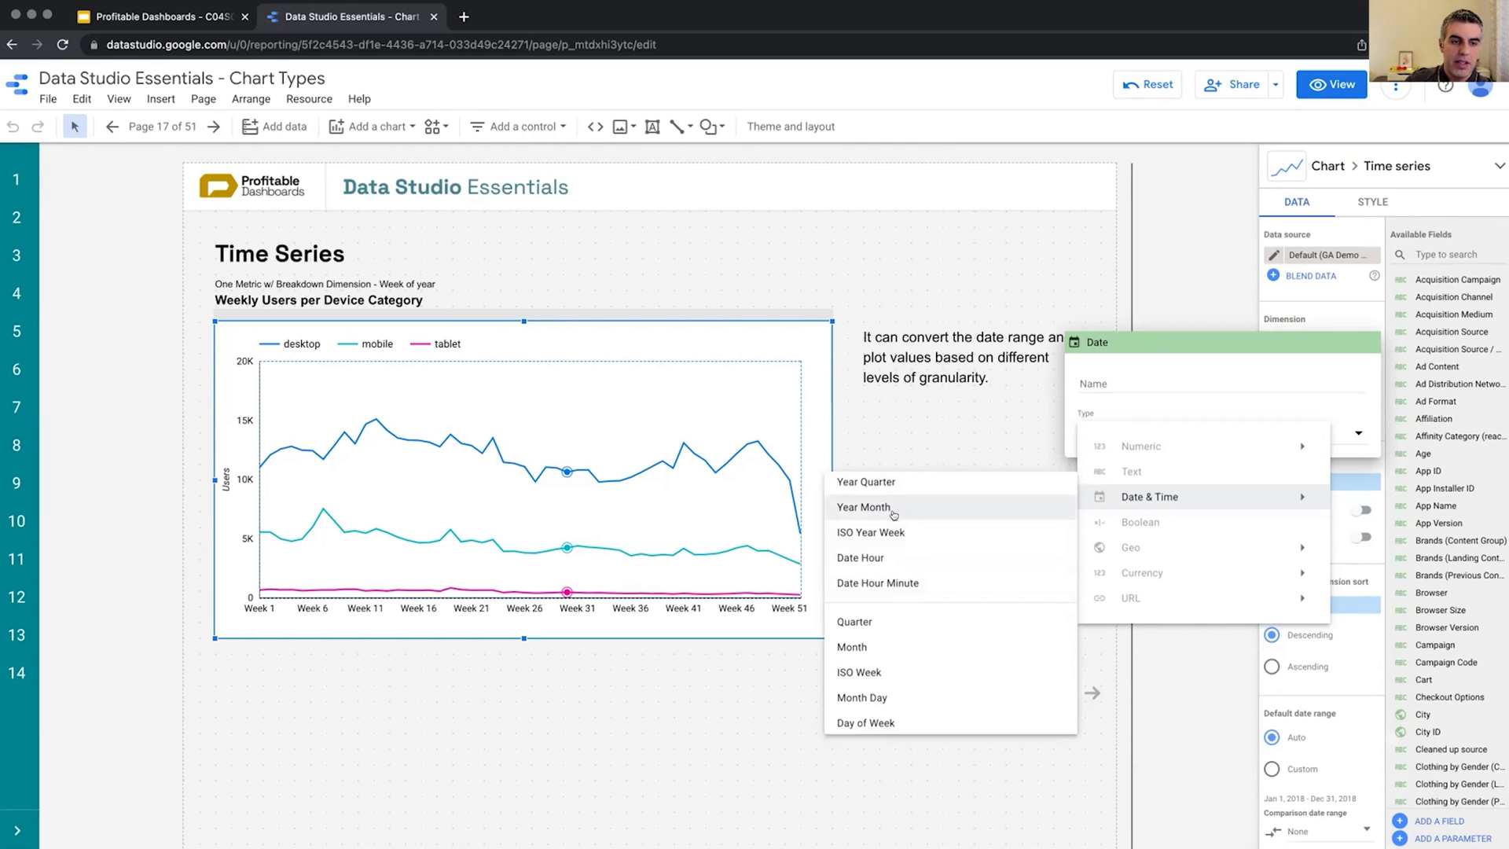
pyautogui.scroll(1, 893, 491)
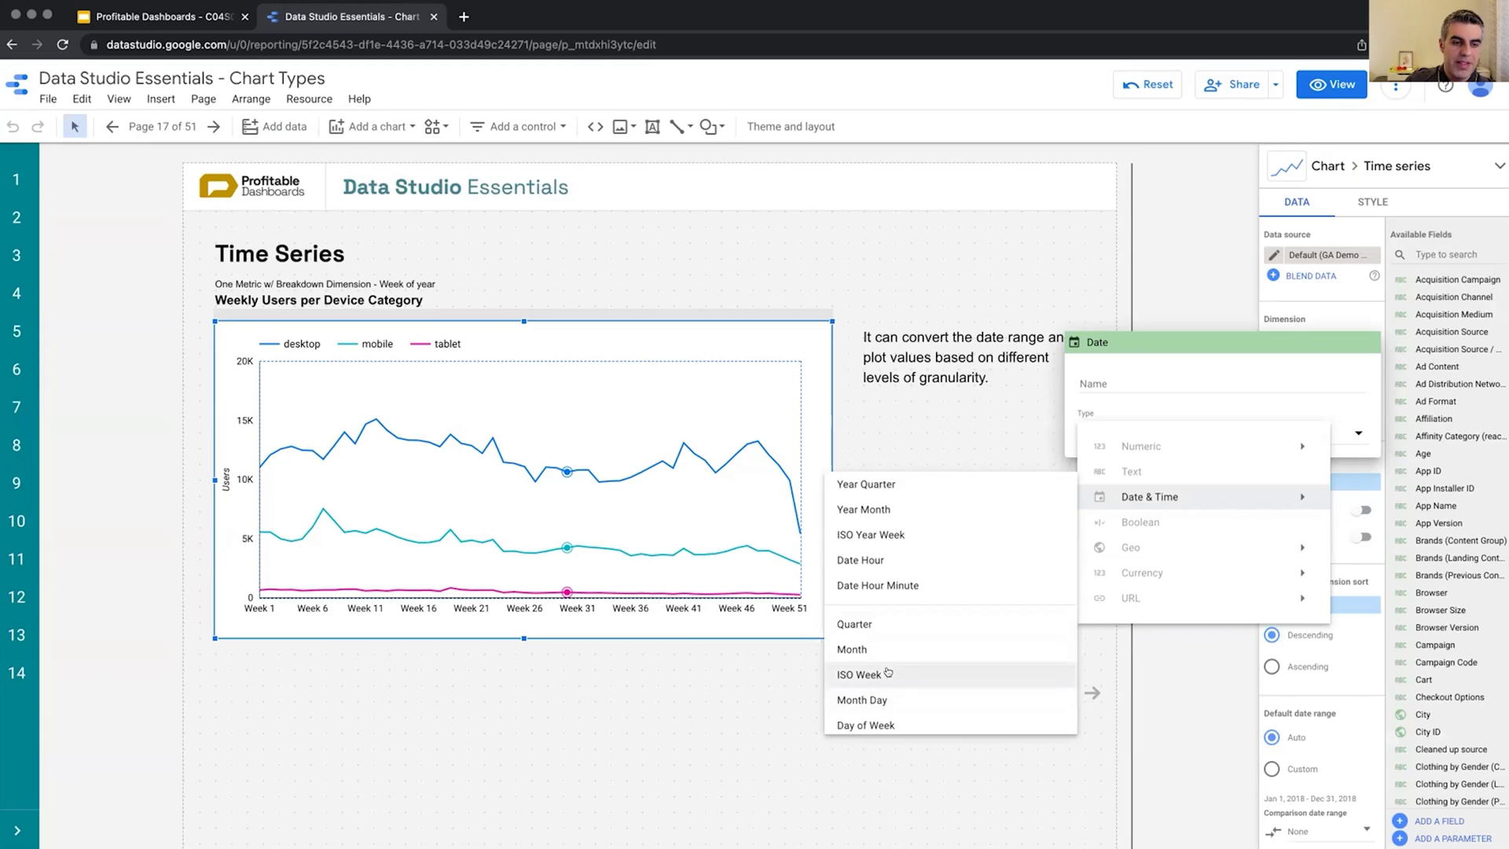
pyautogui.scroll(3, 888, 671)
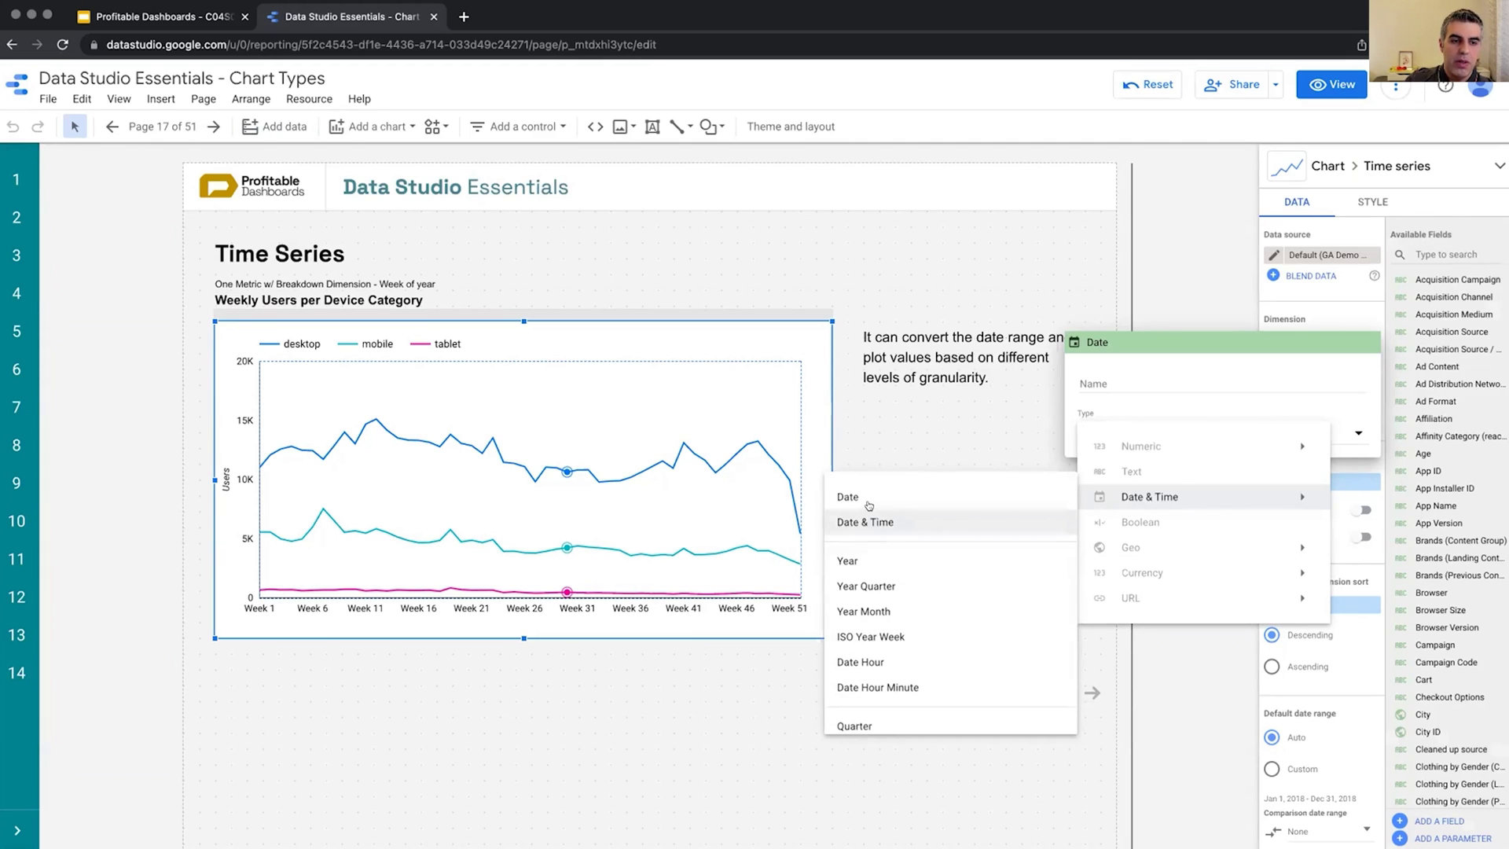
pyautogui.press('Return')
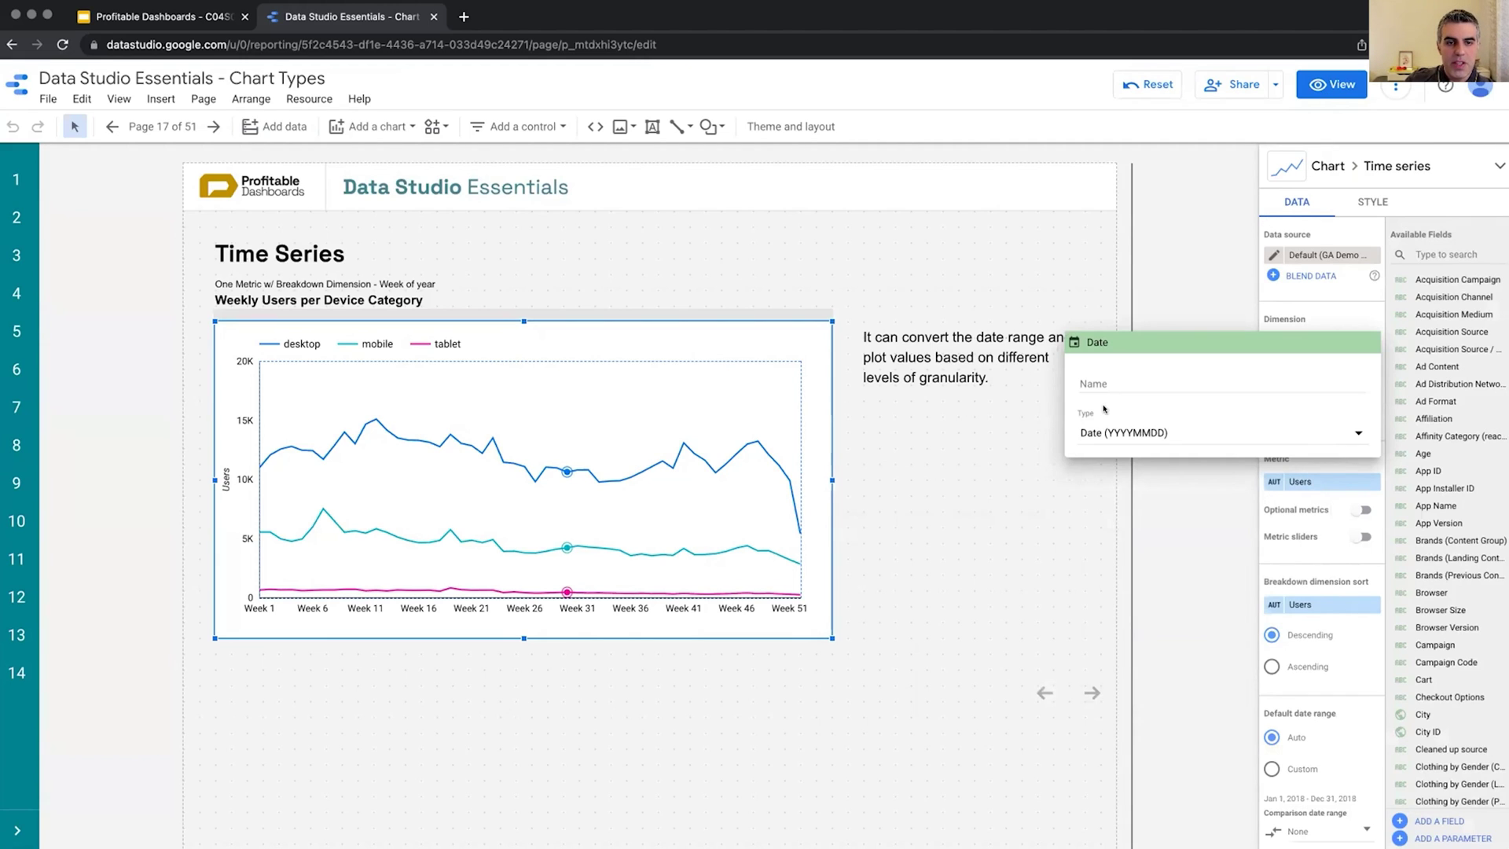
pyautogui.click(1313, 93)
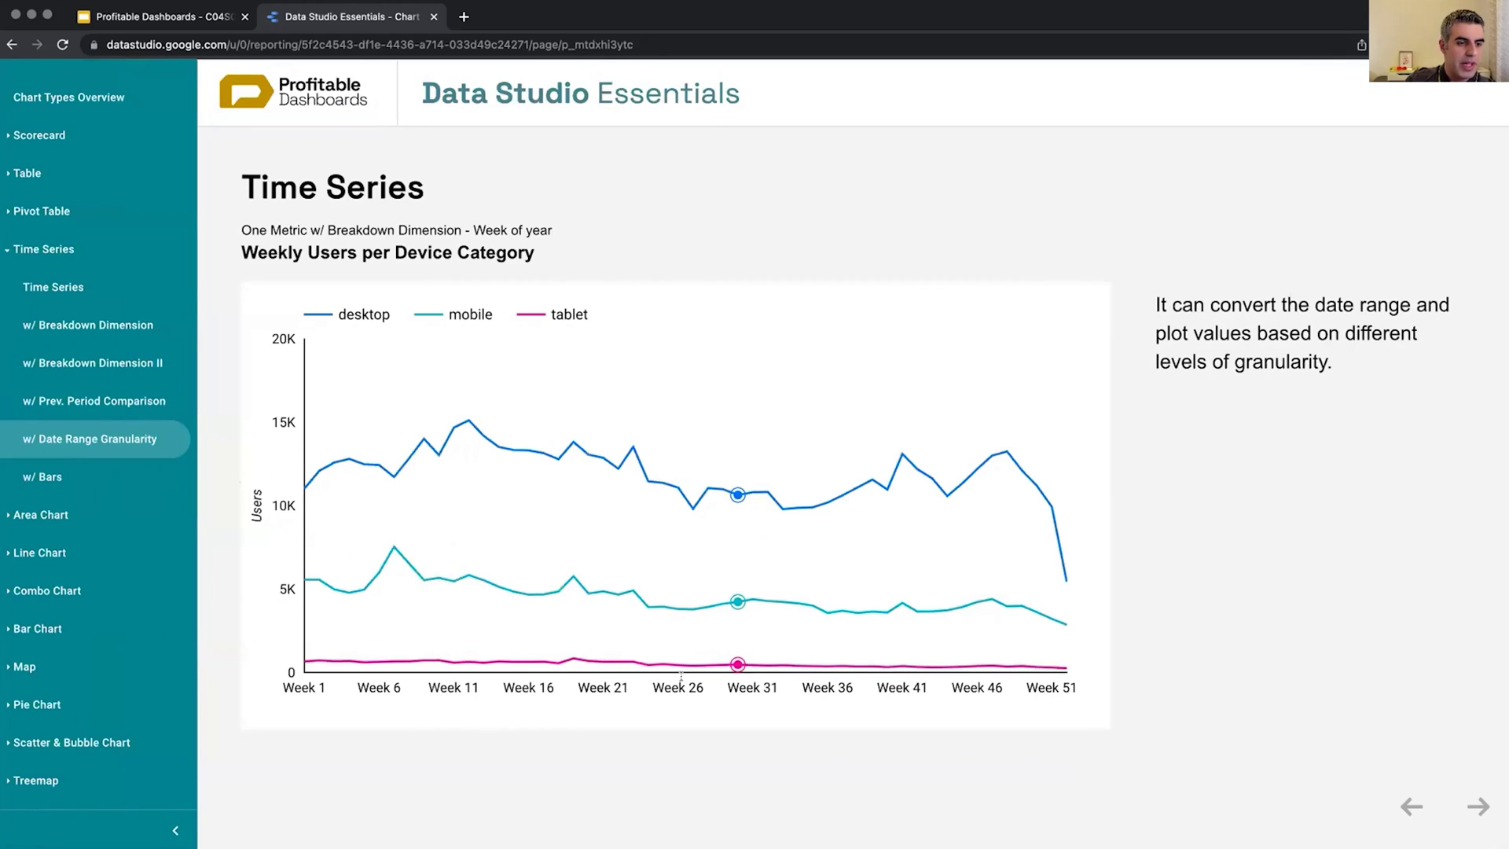
# On the w/ Bars quarterly Users chart, switch Series #1 to Line and back to Bars, then view.
pyautogui.click(78, 481)
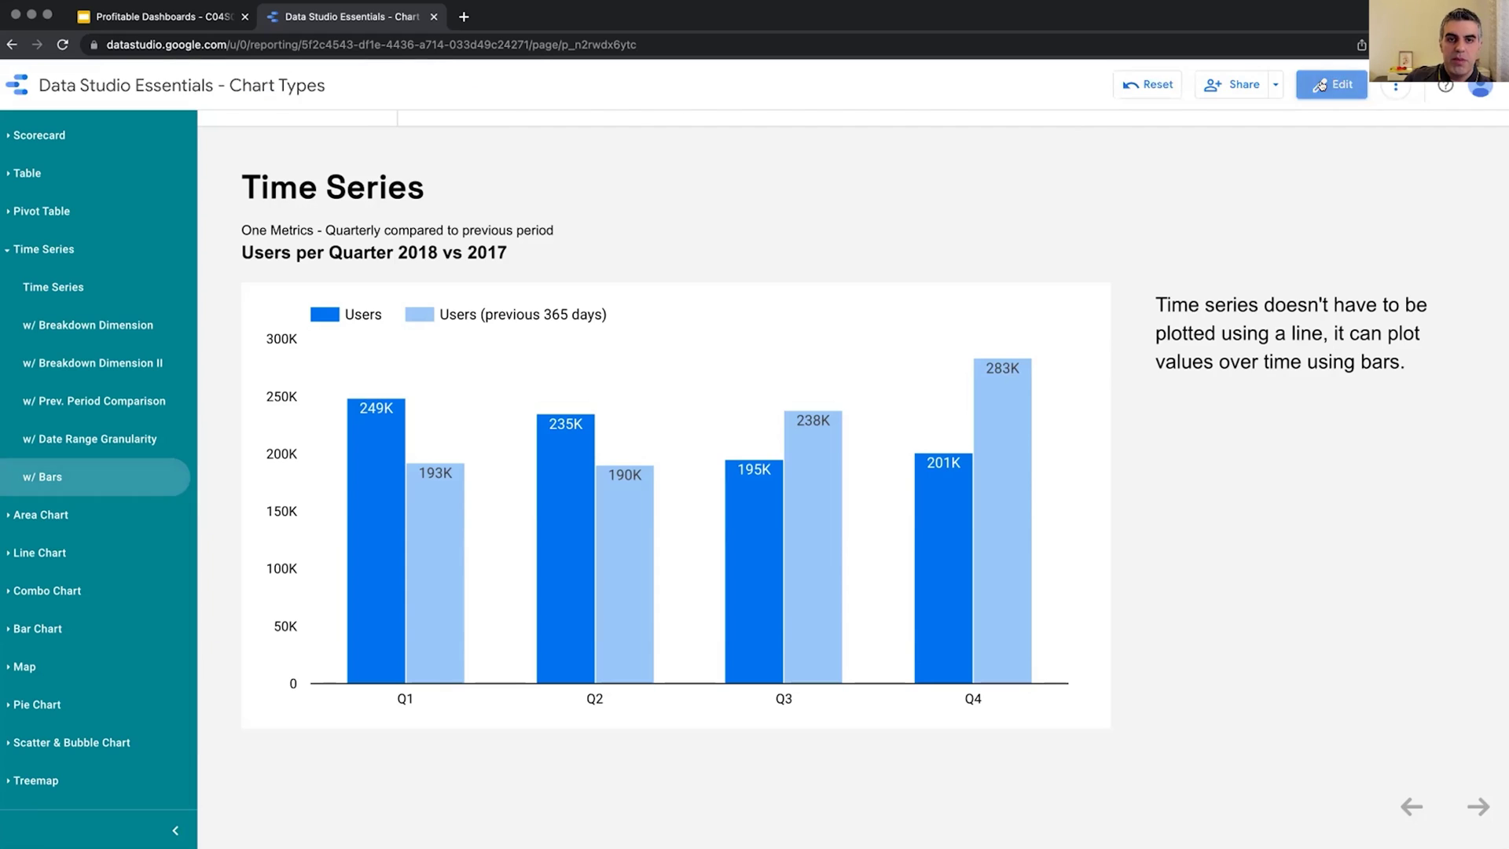
pyautogui.click(1322, 85)
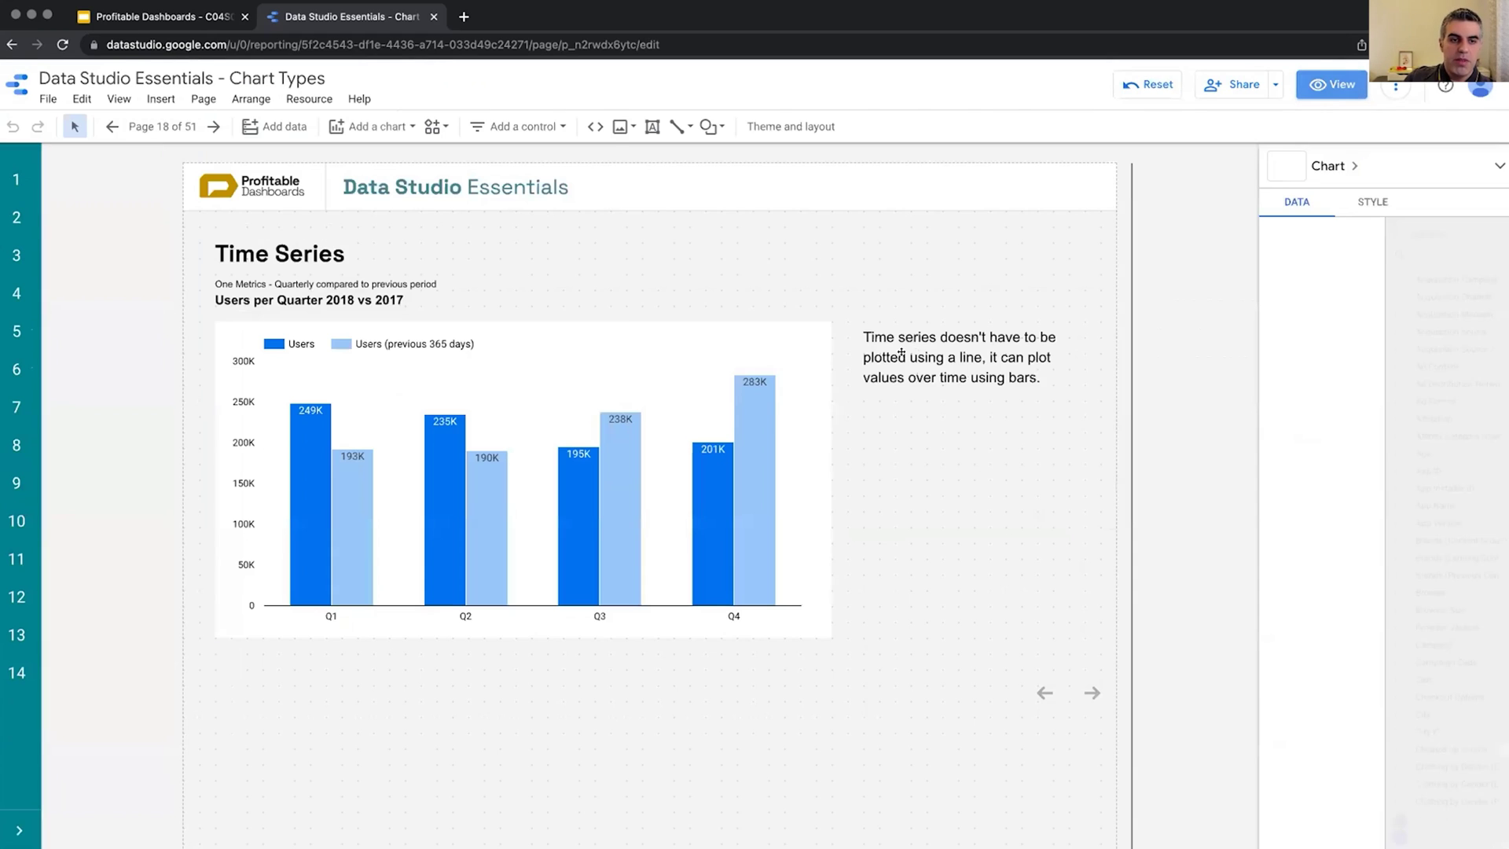
pyautogui.click(576, 344)
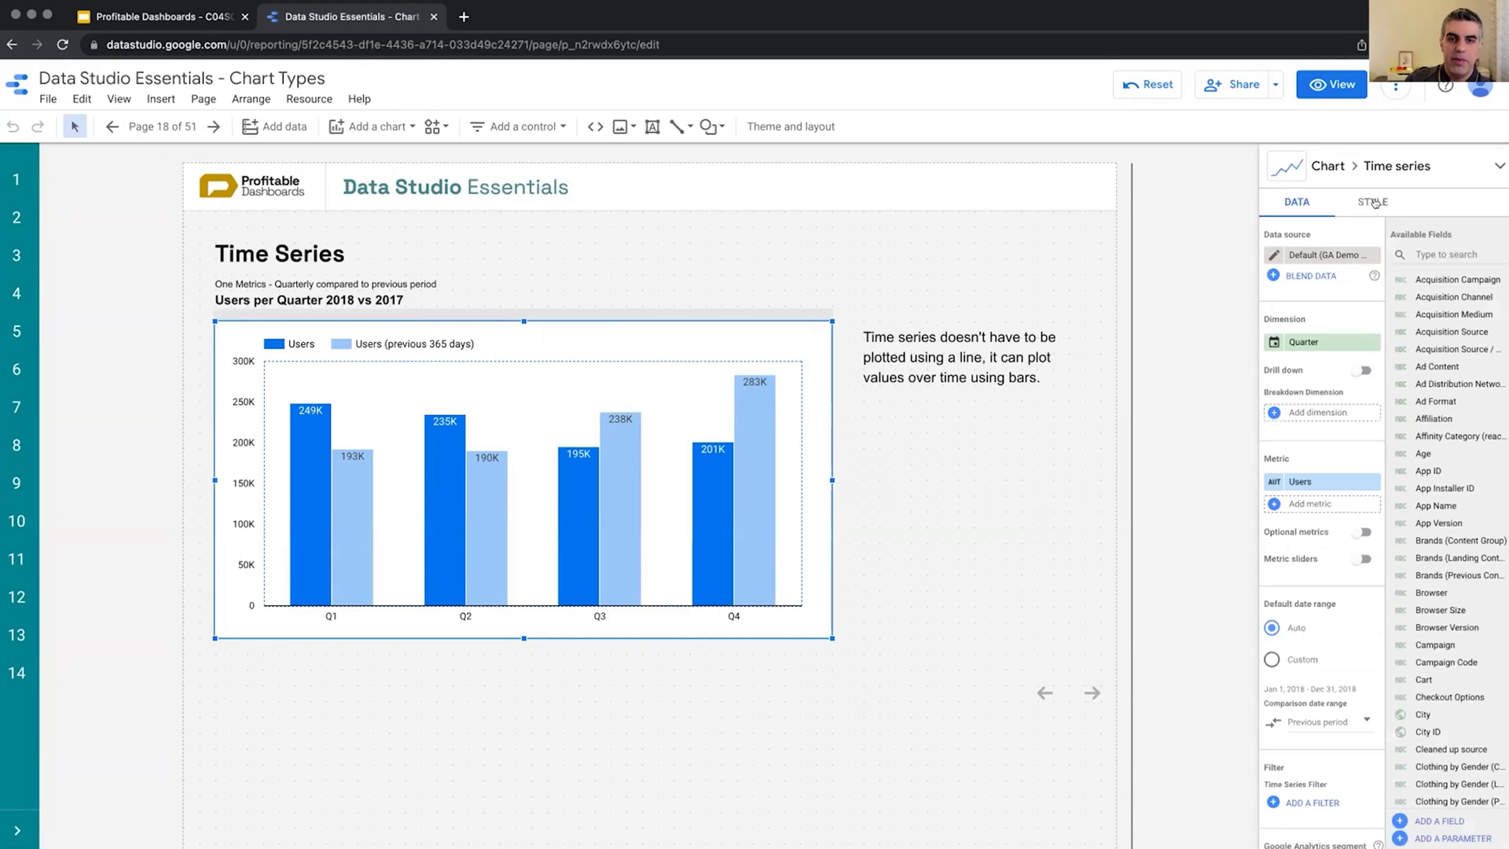
pyautogui.click(1374, 202)
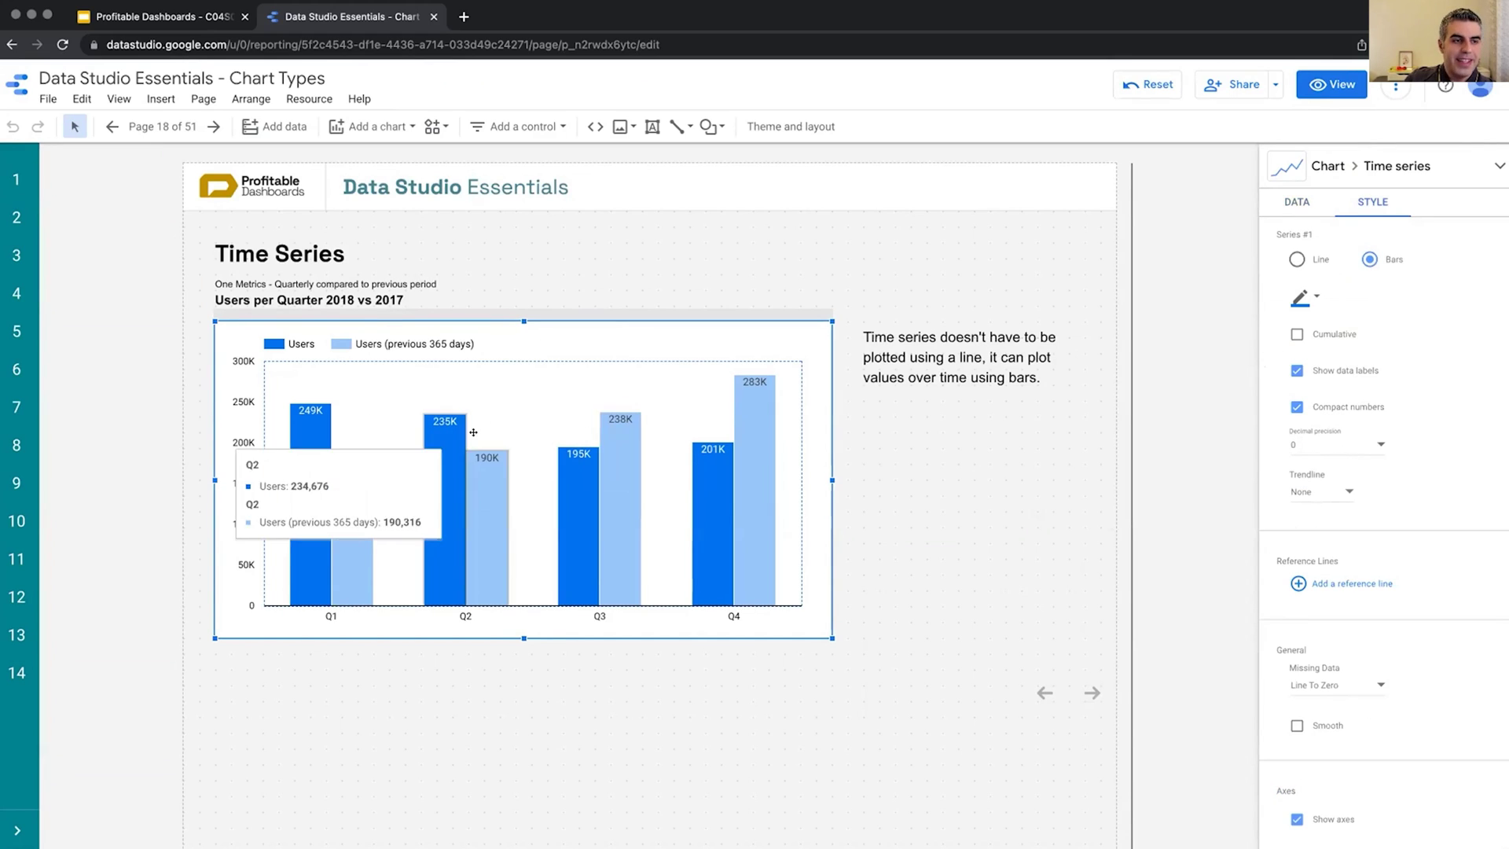
pyautogui.click(1294, 261)
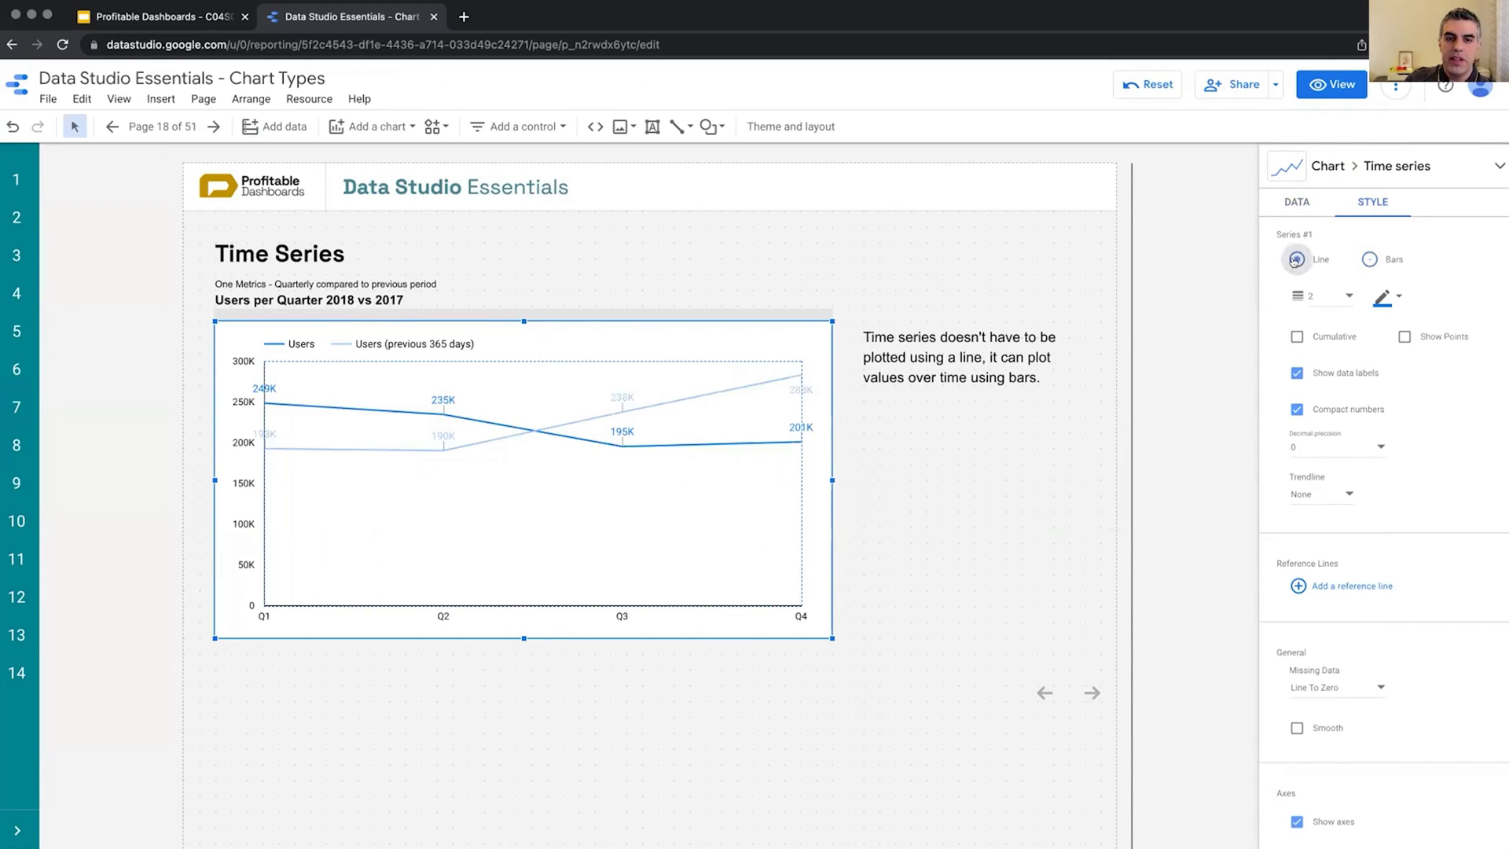
pyautogui.click(1369, 260)
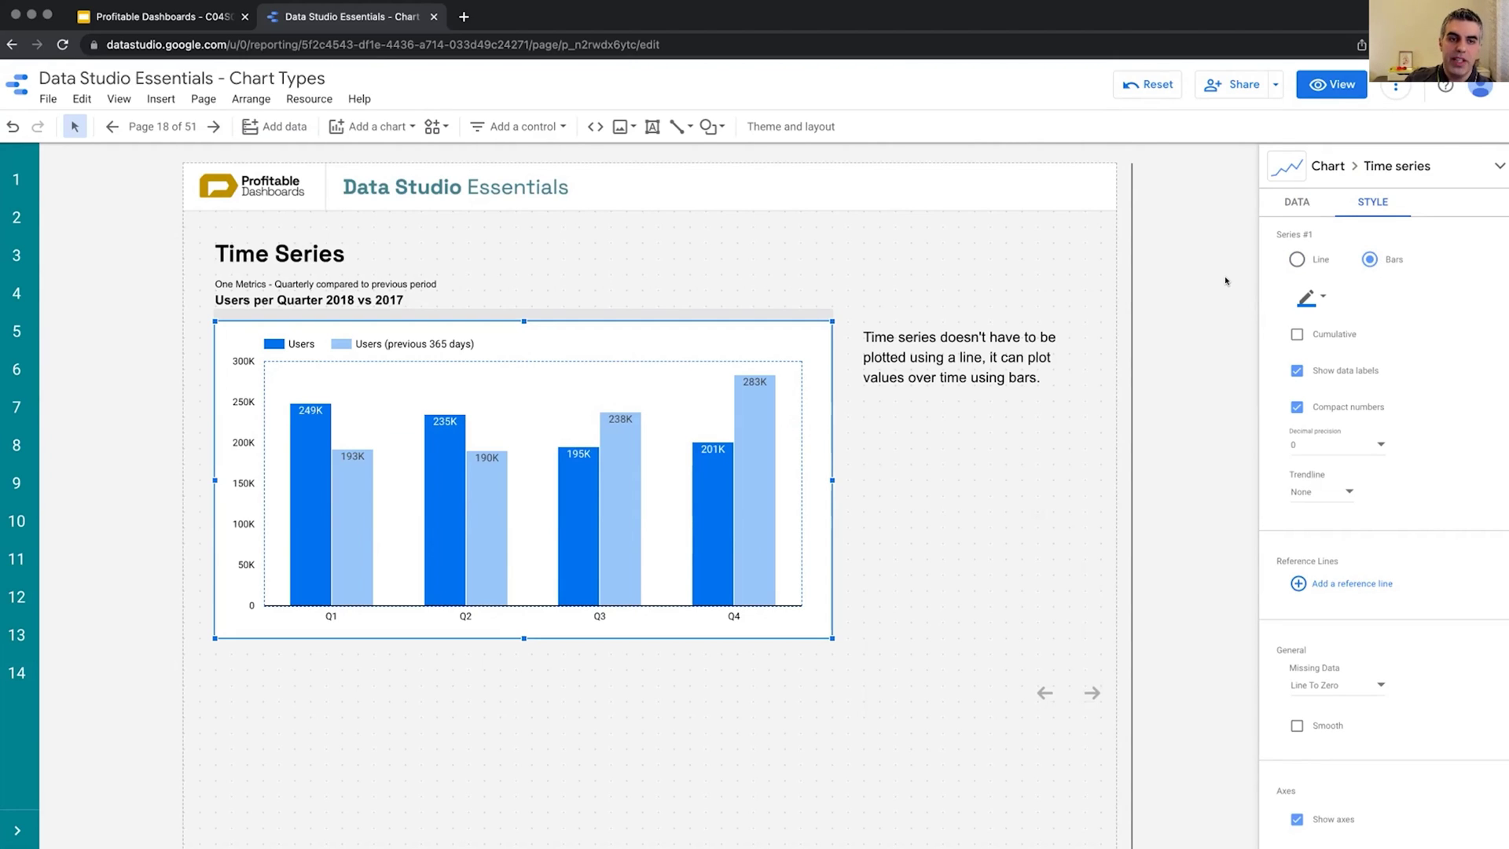
pyautogui.click(1306, 84)
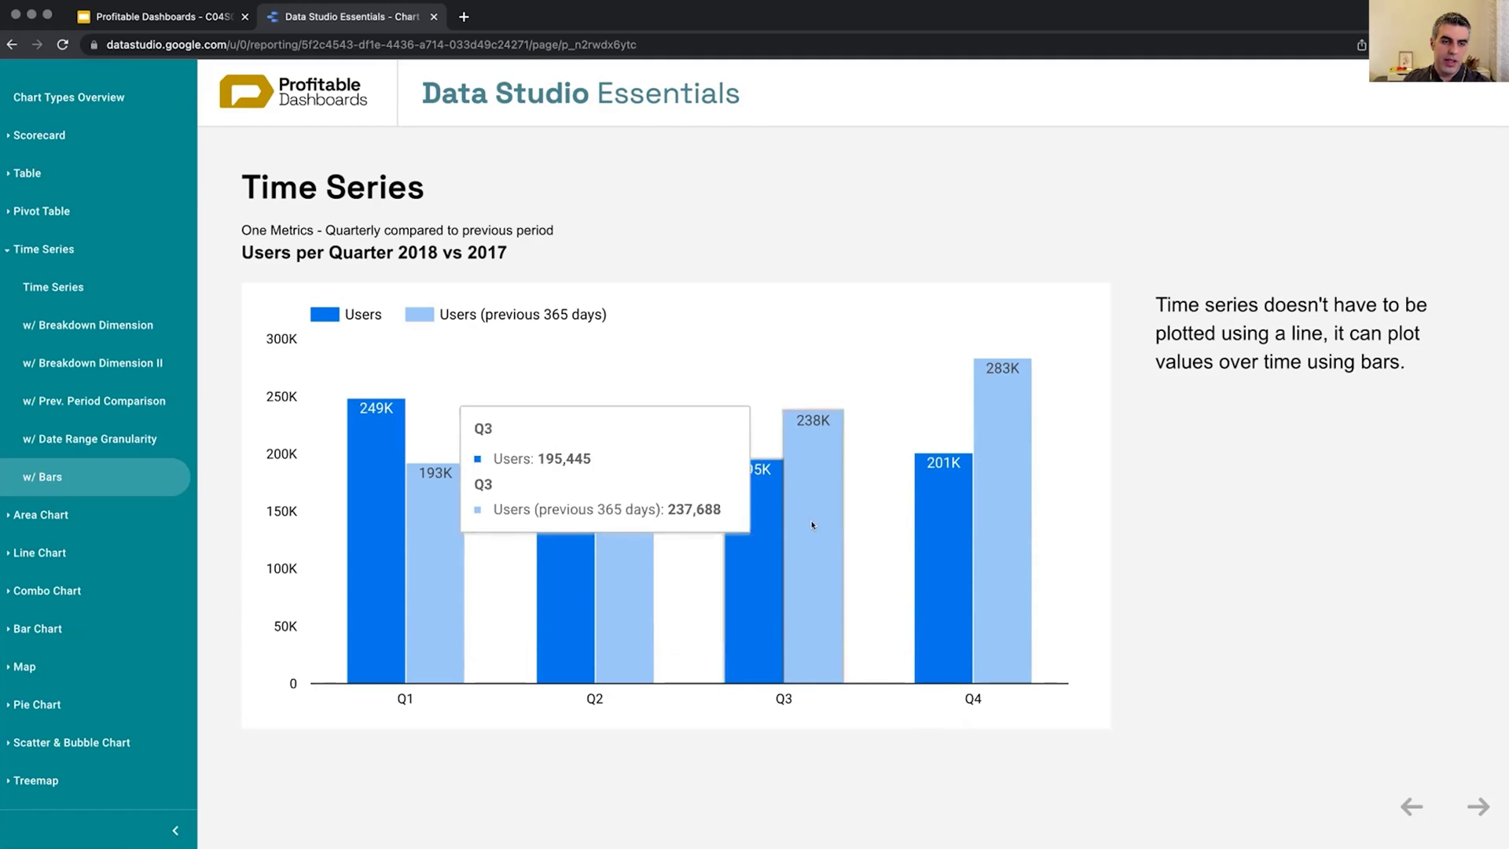
# Read the Q4 bar tooltip: 201K users versus 283K for the previous 365 days.
pyautogui.moveTo(834, 589)
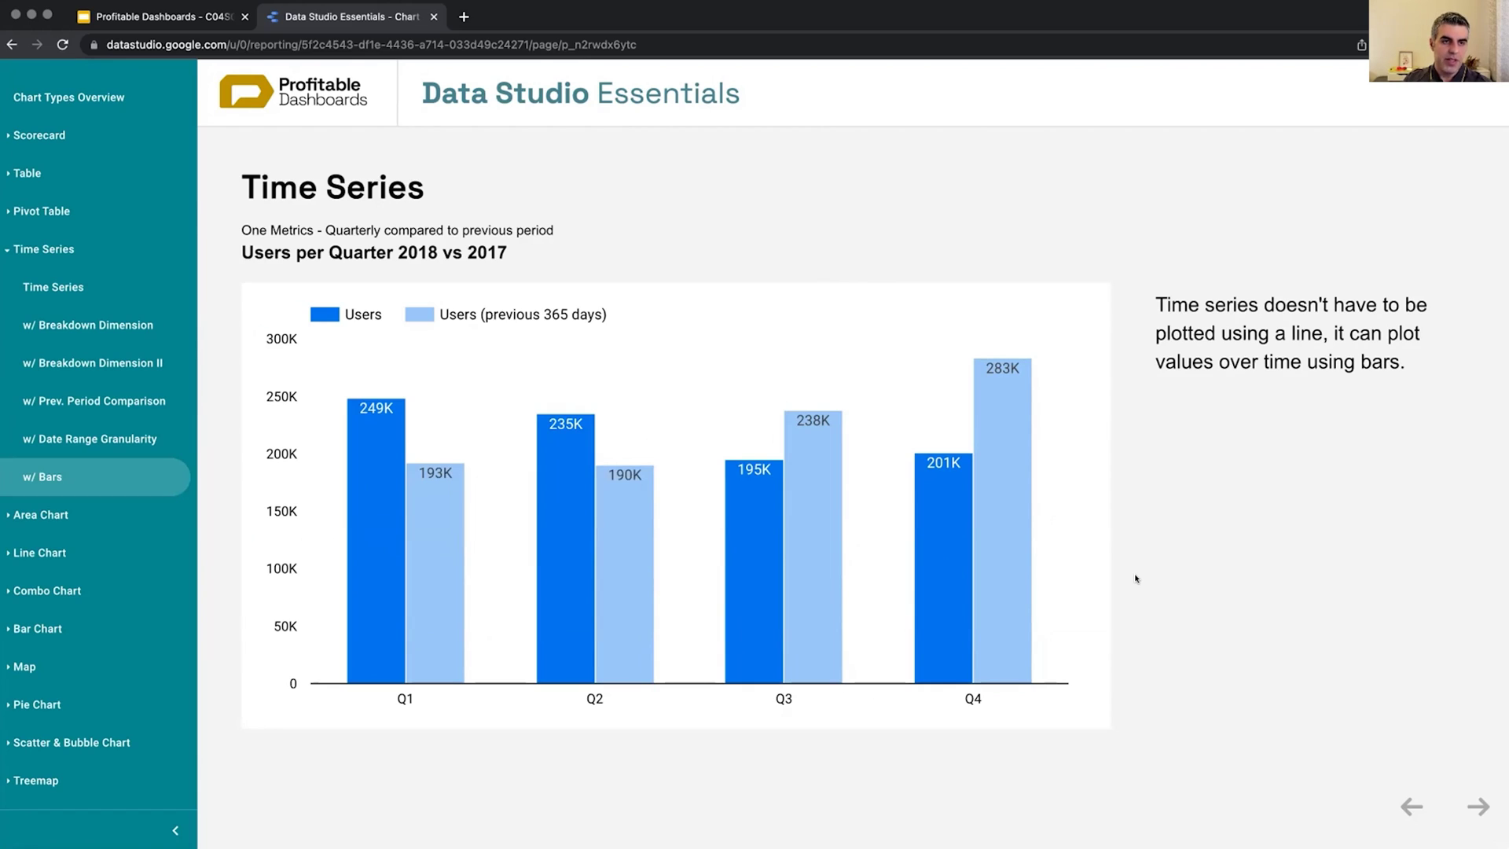